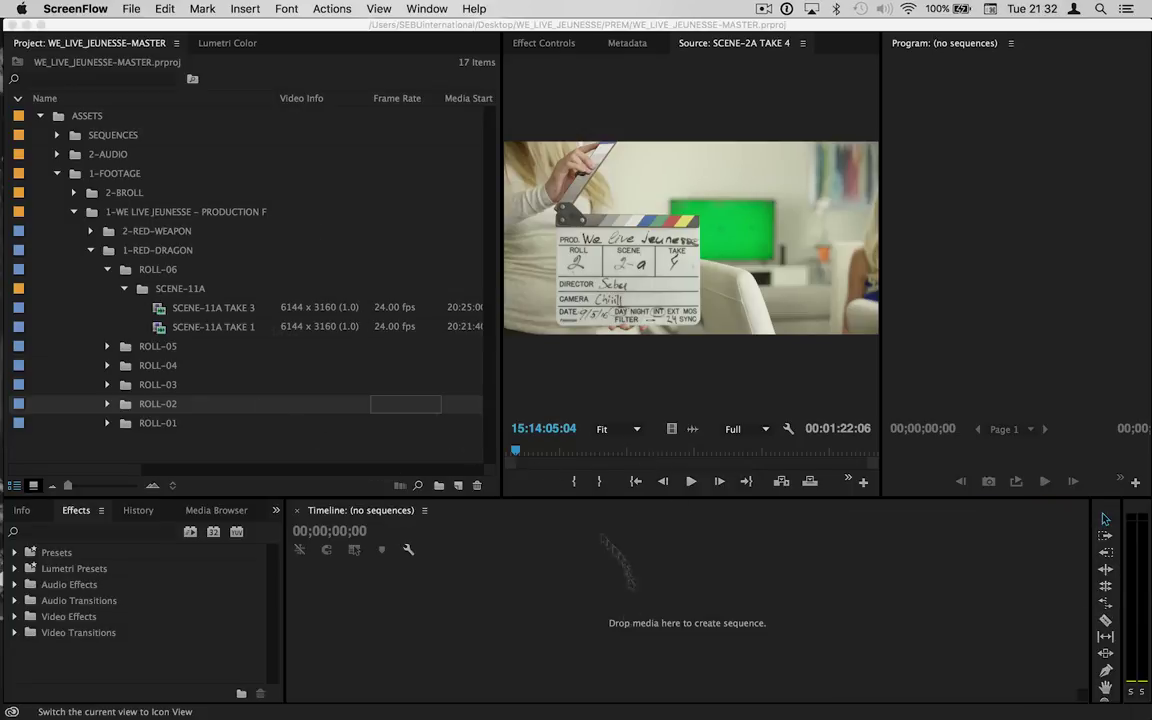
- Load SCENE-11A TAKE 3 into the Source monitor, and glance at About This Mac before closing it
{"action": "double_click", "coordinate": [160, 308]}
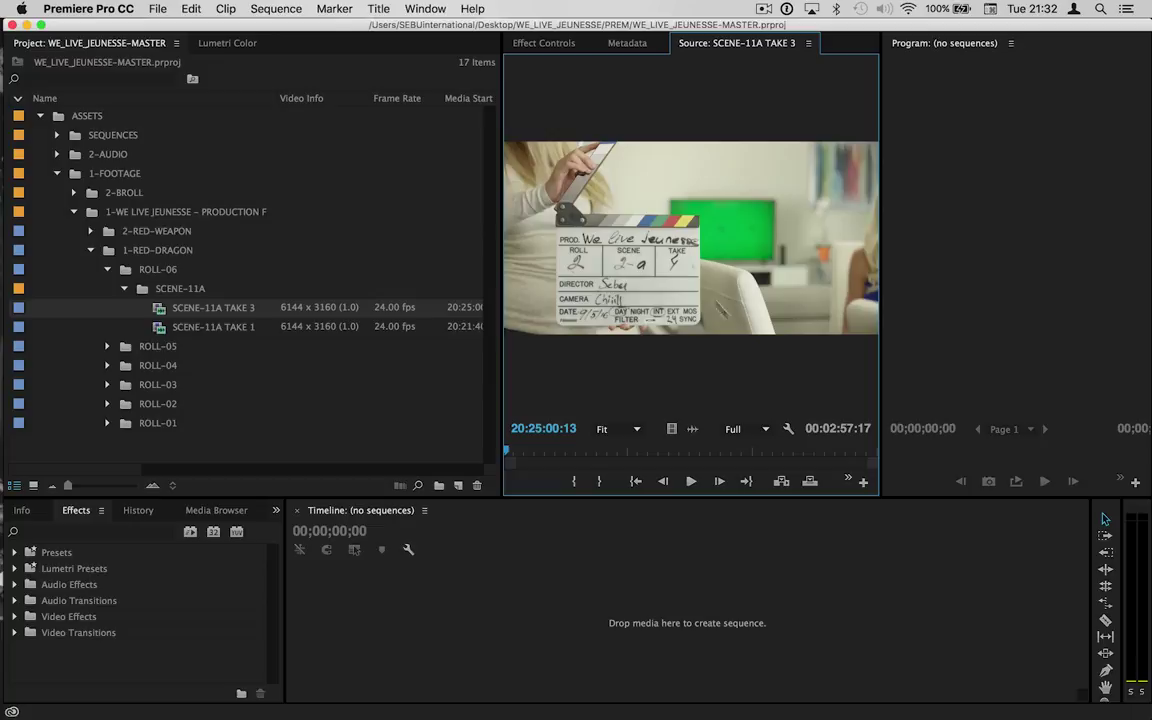
{"action": "left_click", "coordinate": [35, 8]}
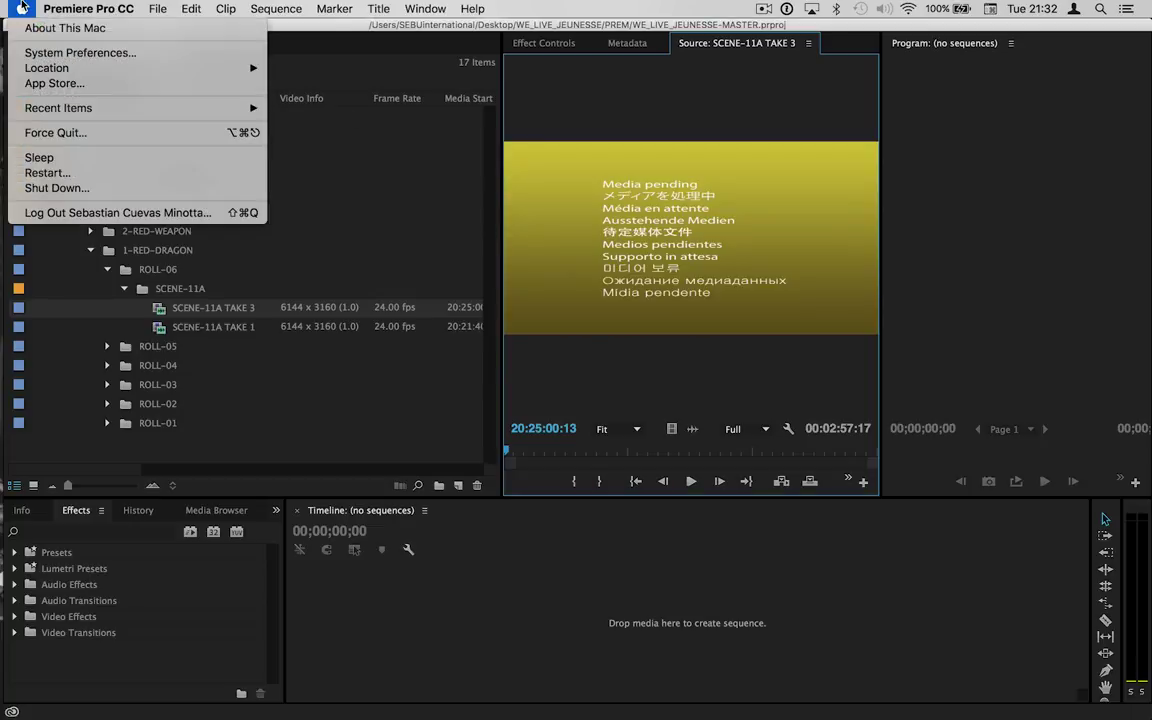
{"action": "left_click", "coordinate": [388, 198]}
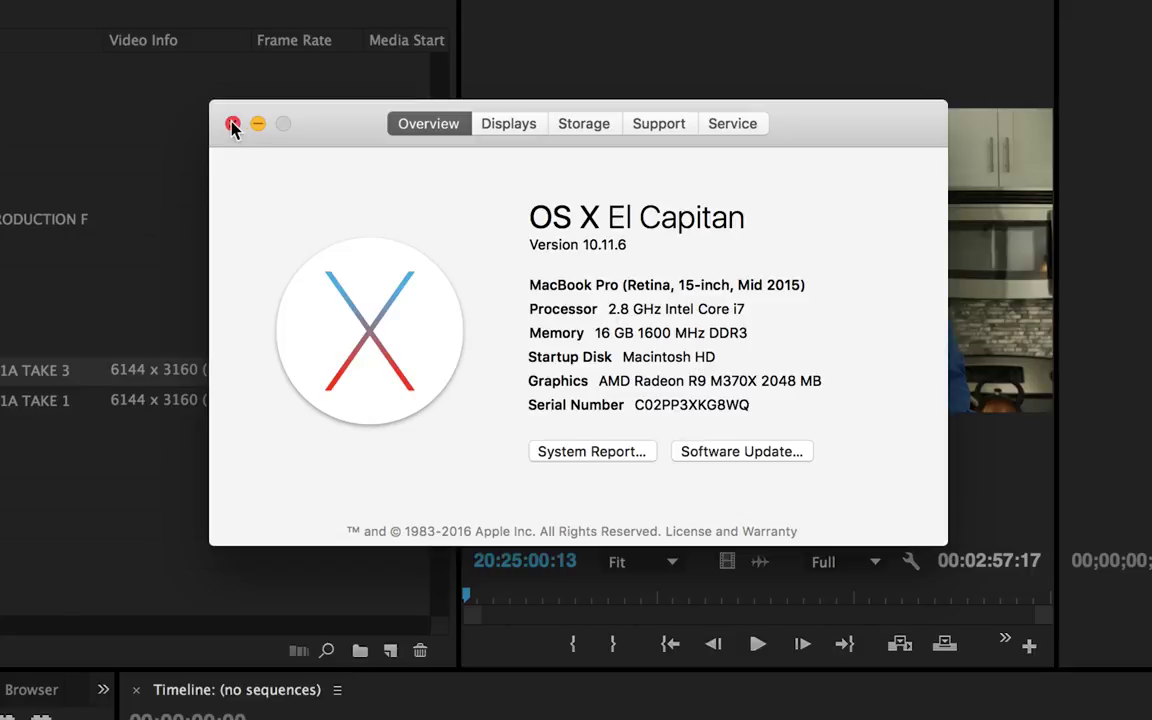
{"action": "left_click", "coordinate": [232, 125]}
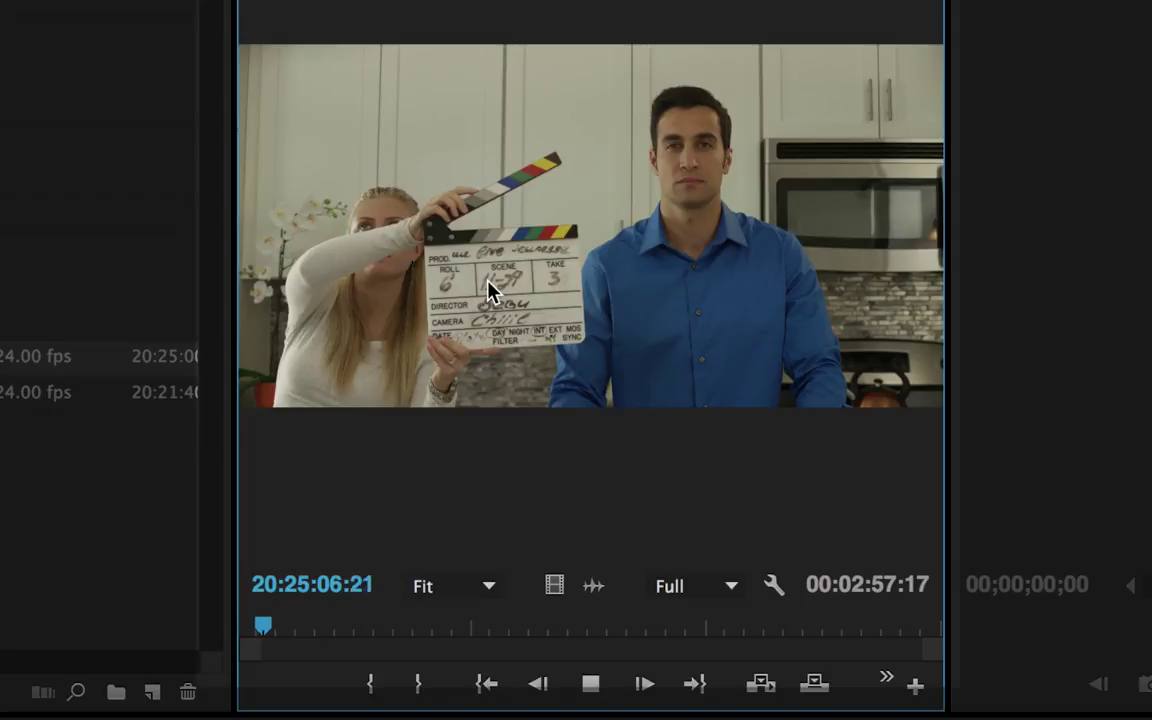
- Stop SCENE-11A TAKE 3 playback on the clapperboard frame at 20:25:07:23
{"action": "key", "text": "space"}
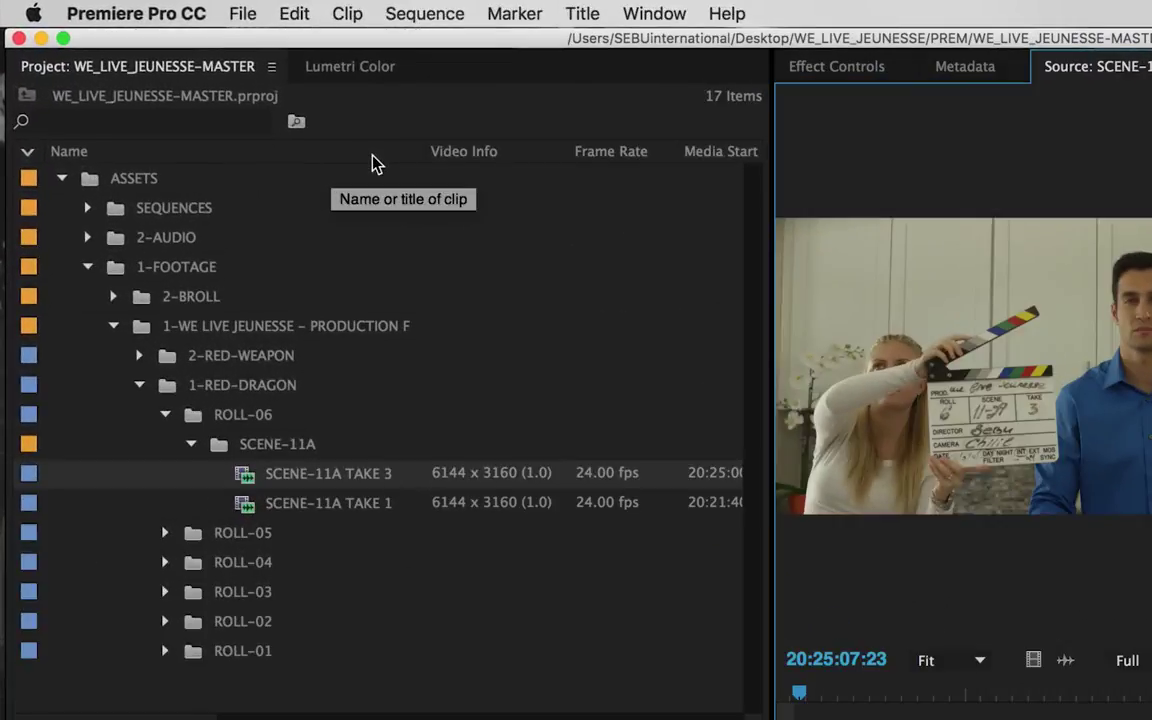
- Add a Proxy metadata column to the Project panel, showing both SCENE-11A takes as Attached
{"action": "right_click", "coordinate": [241, 106]}
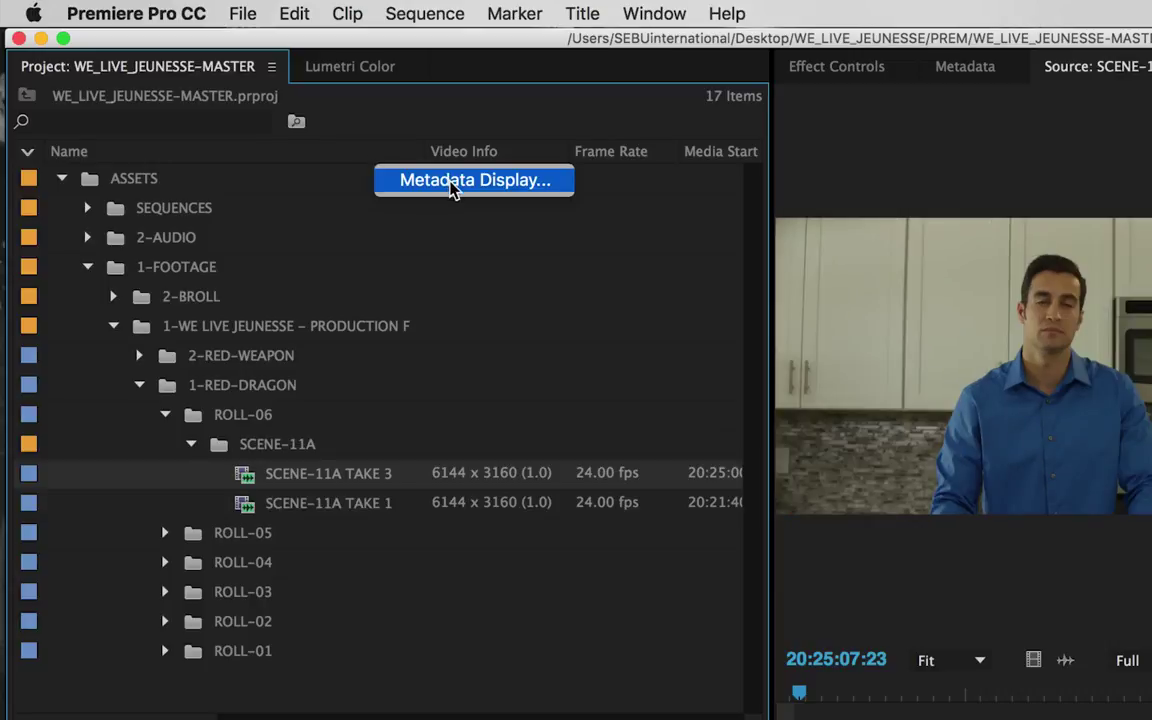
{"action": "left_click", "coordinate": [477, 183]}
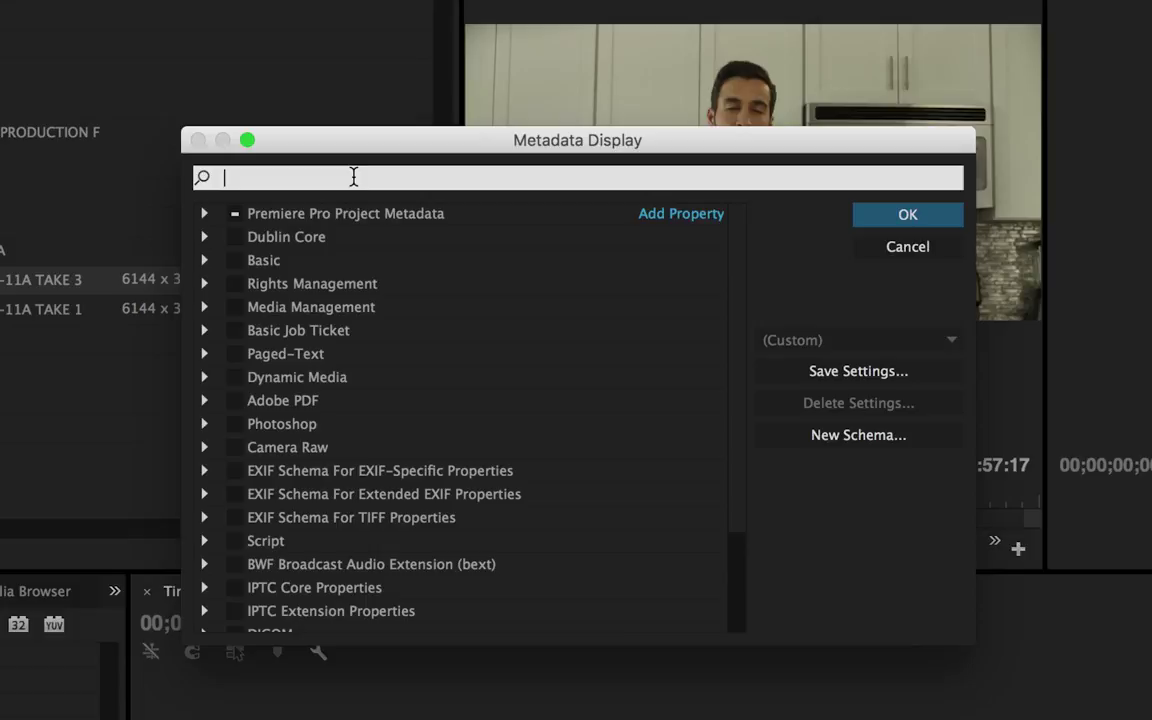
{"action": "type", "text": "proxy"}
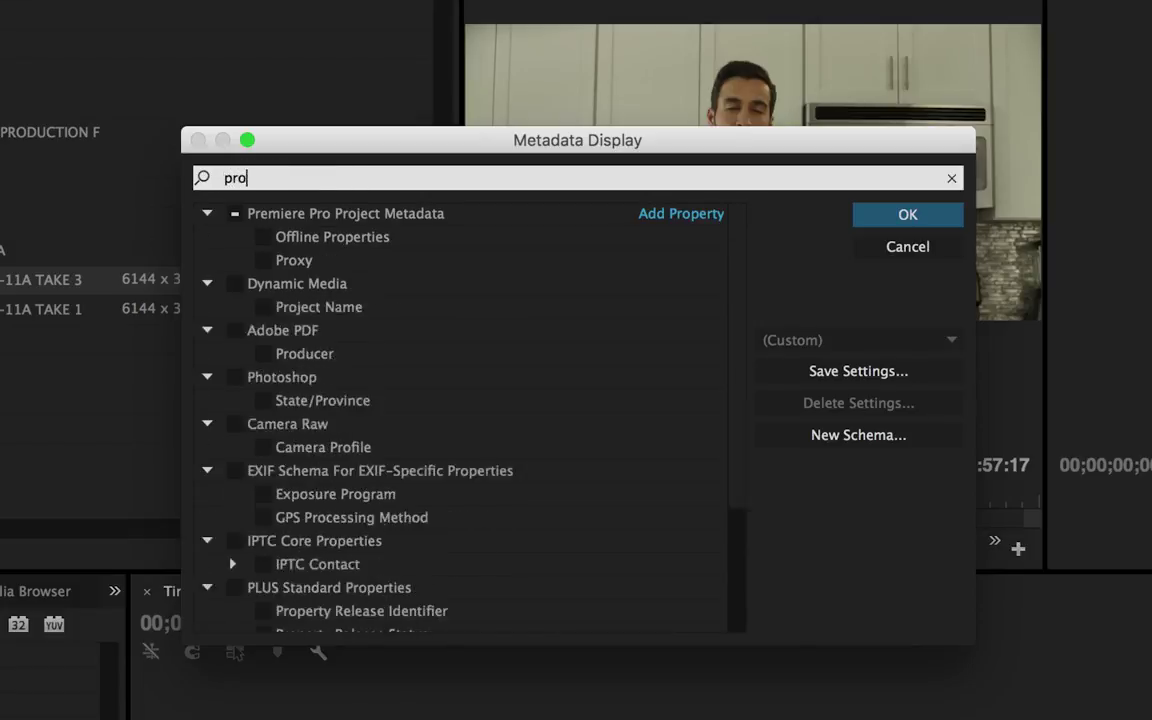
{"action": "left_click", "coordinate": [266, 239]}
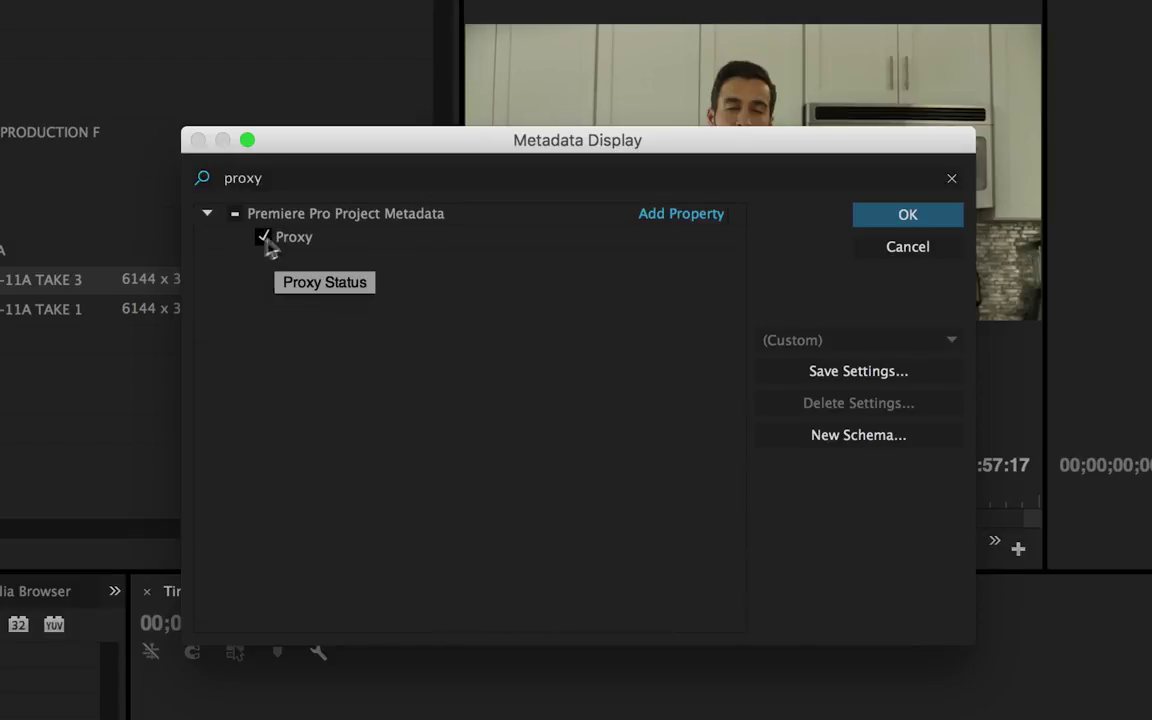
{"action": "left_click", "coordinate": [906, 216]}
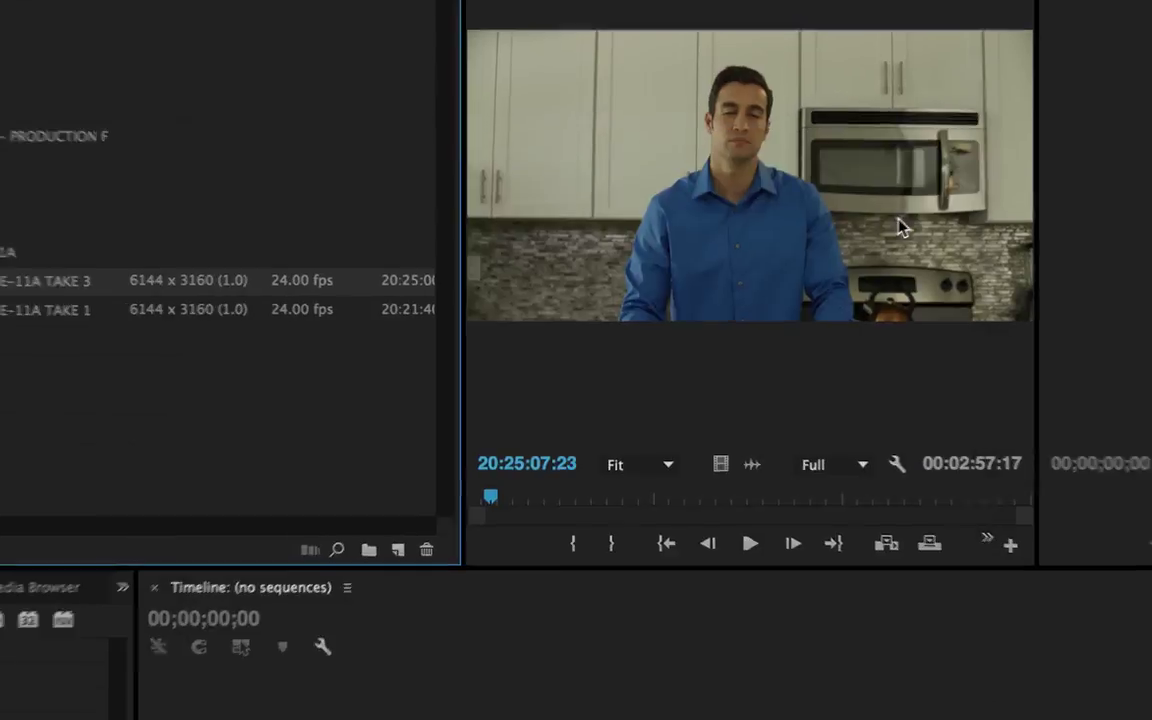
{"action": "scroll", "coordinate": [389, 143], "scroll_direction": "right", "scroll_amount": 10}
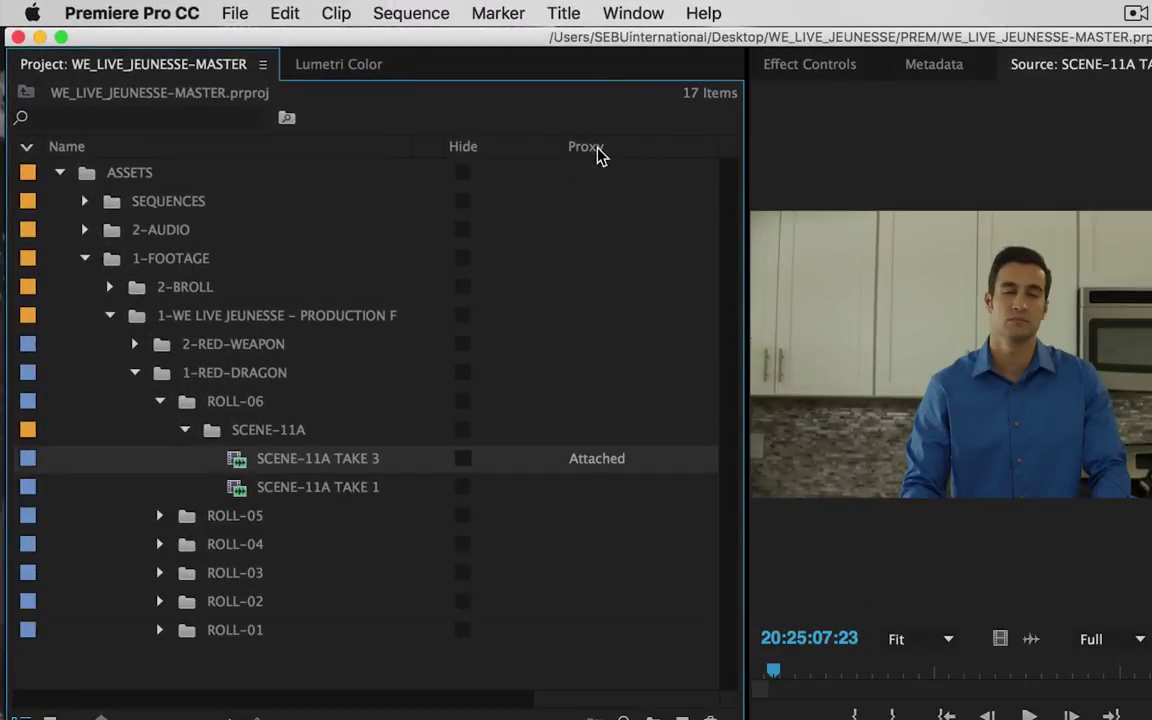
{"action": "scroll", "coordinate": [388, 152], "scroll_direction": "left", "scroll_amount": 12}
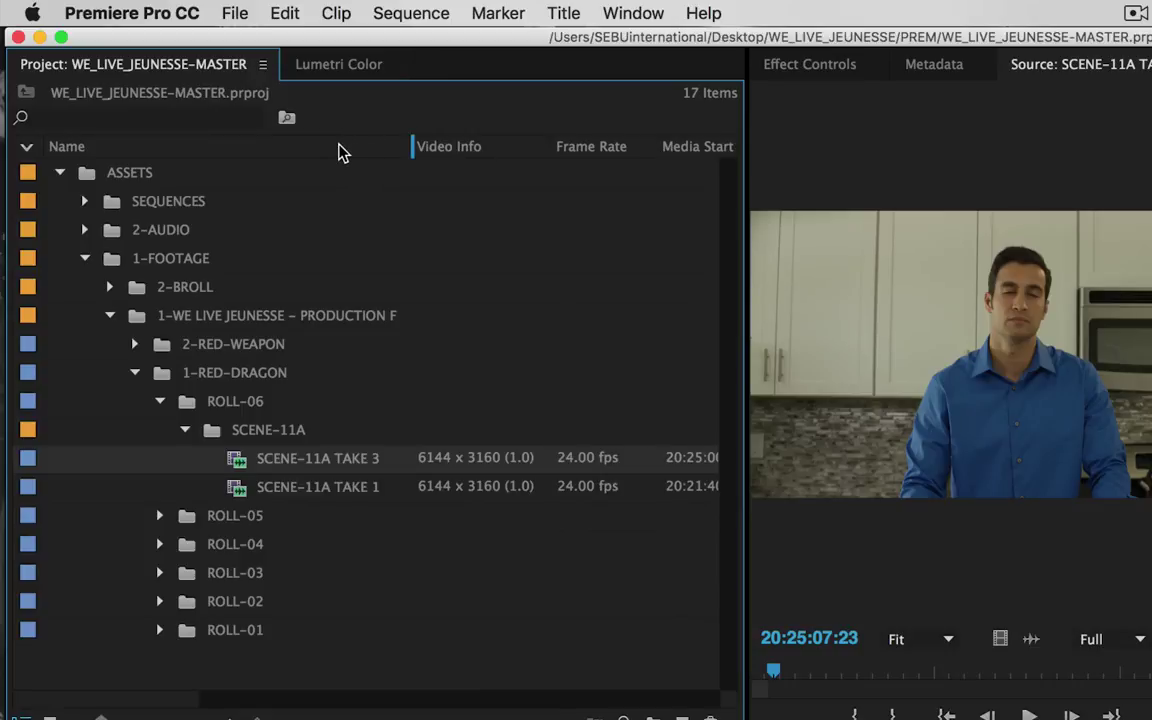
{"action": "scroll", "coordinate": [338, 150], "scroll_direction": "left", "scroll_amount": 3}
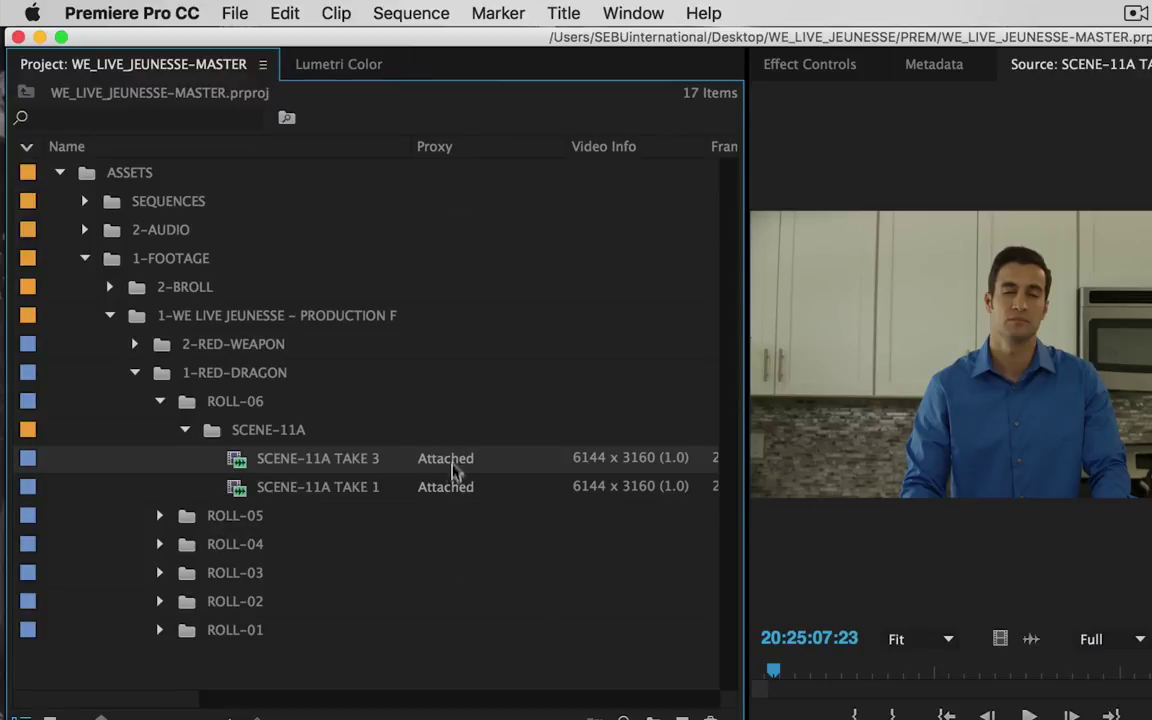
- Tick Enable proxies in Premiere Pro's Media preferences and confirm
{"action": "left_click", "coordinate": [133, 10]}
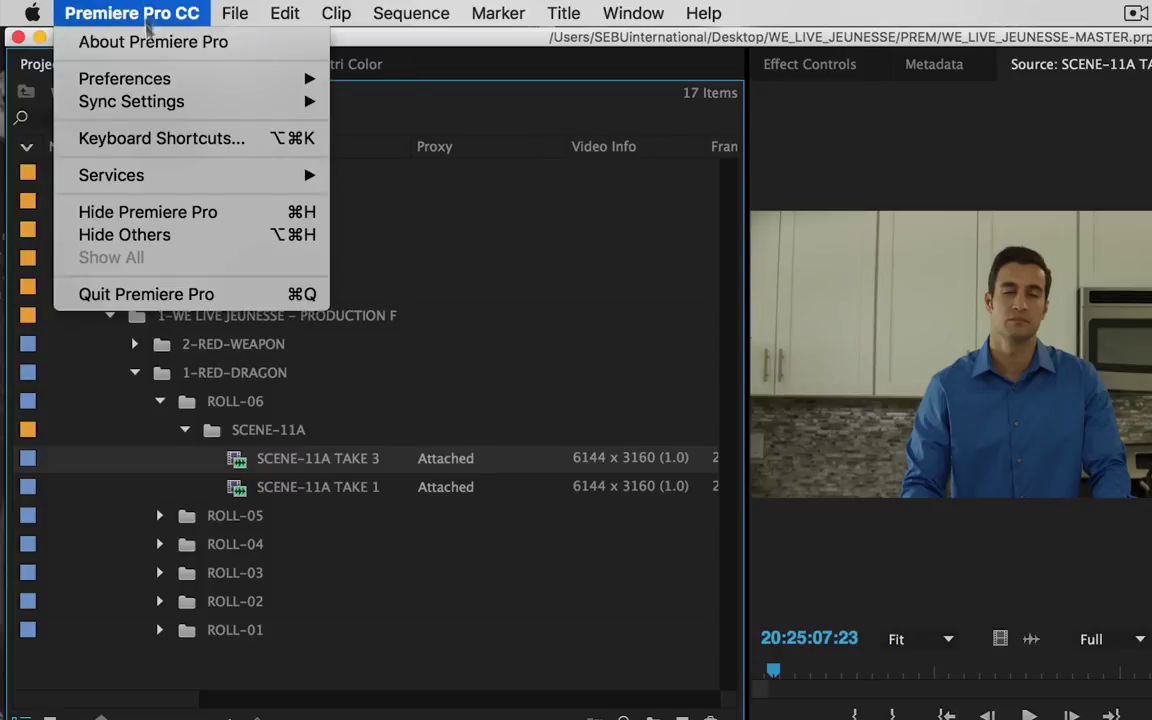
{"action": "mouse_move", "coordinate": [157, 80]}
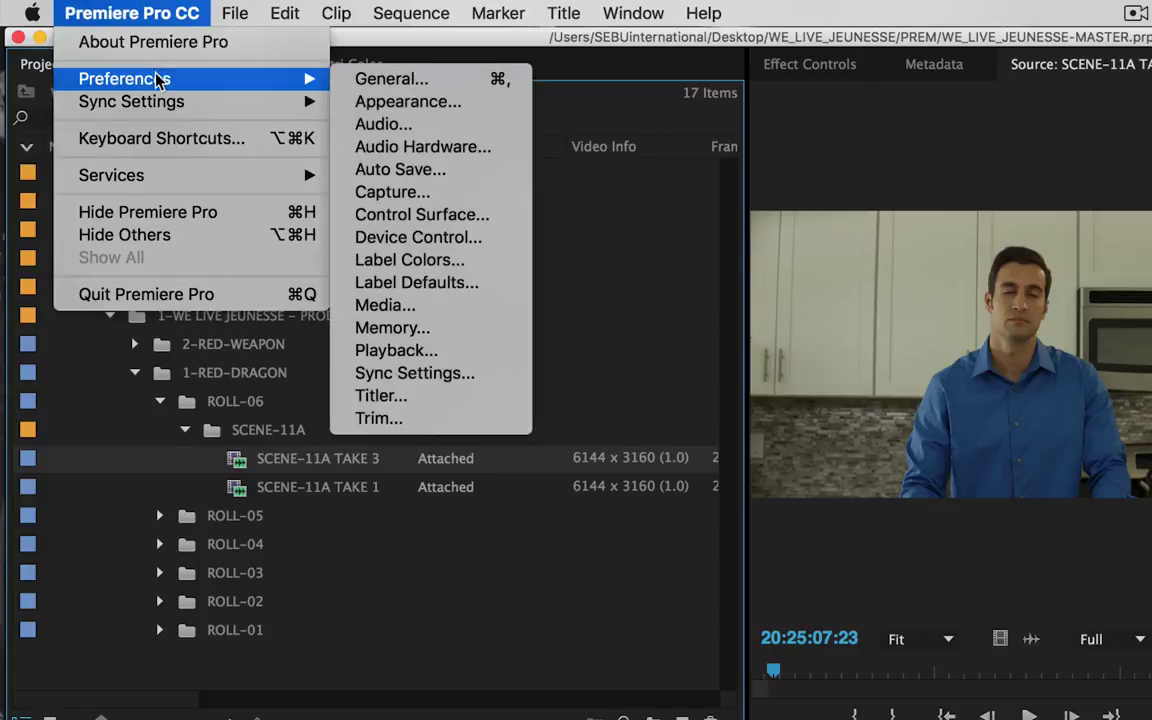
{"action": "left_click", "coordinate": [488, 306]}
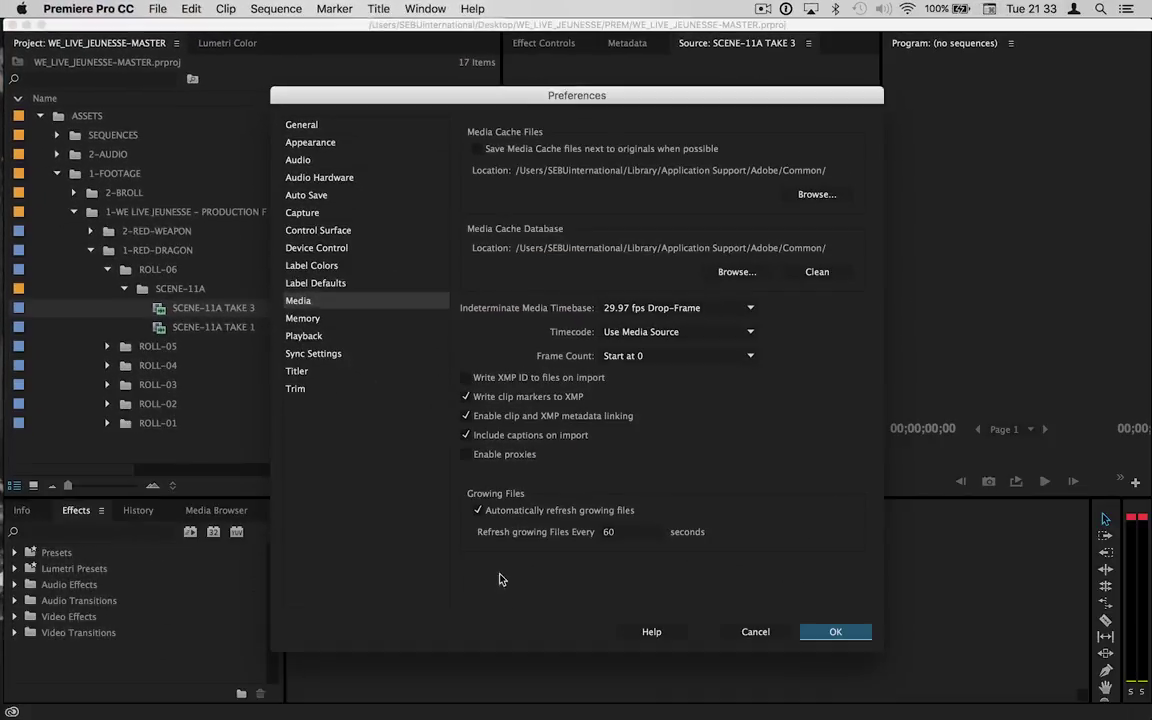
{"action": "left_click", "coordinate": [440, 452]}
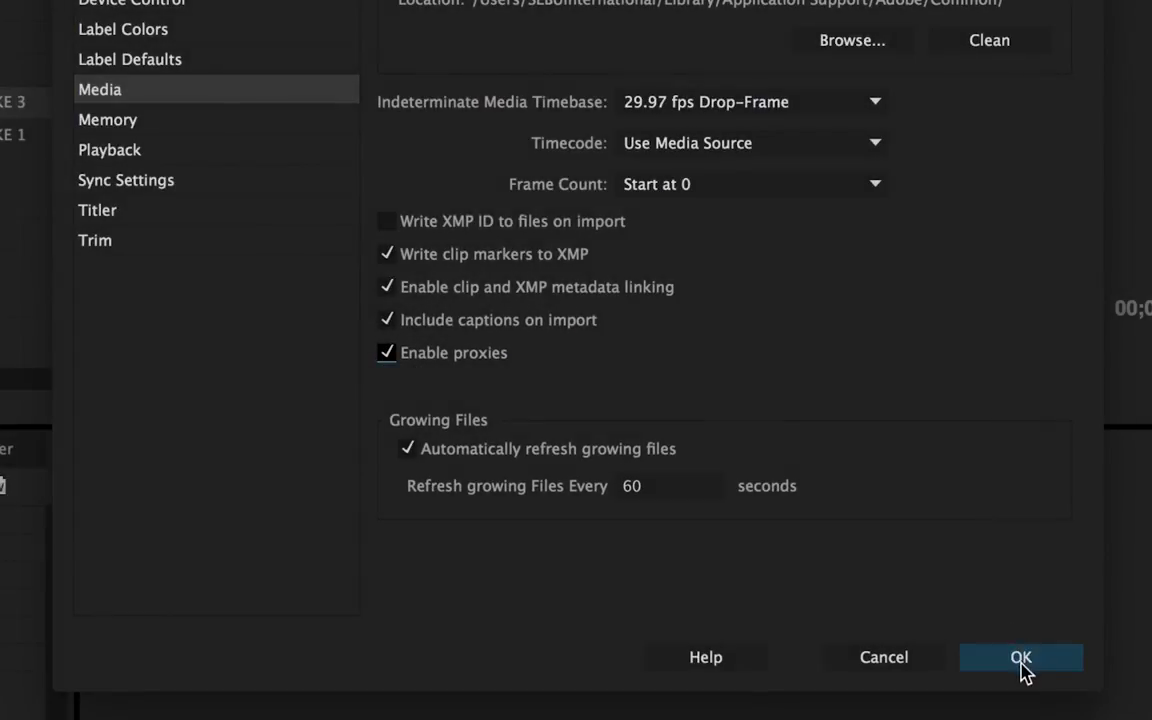
{"action": "left_click", "coordinate": [1021, 658]}
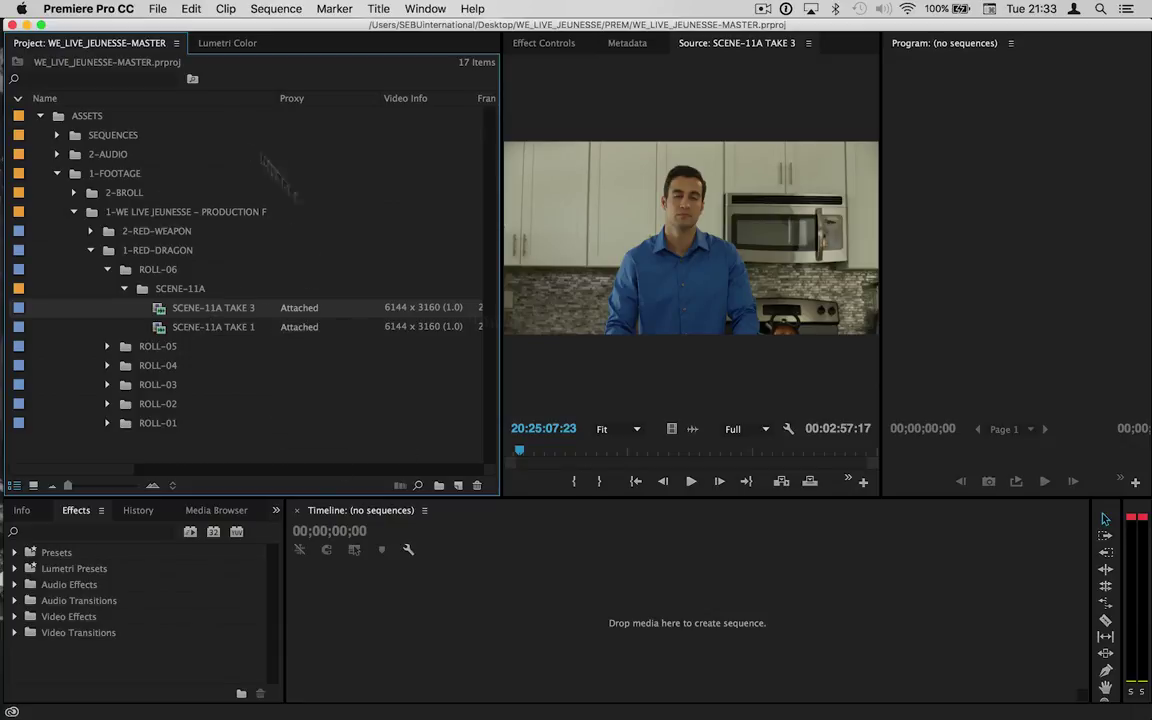
- Select both SCENE-11A takes and start Create Proxies with H.264 at 1024x540
{"action": "left_click", "coordinate": [213, 307]}
{"action": "left_click", "coordinate": [239, 329], "text": "shift"}
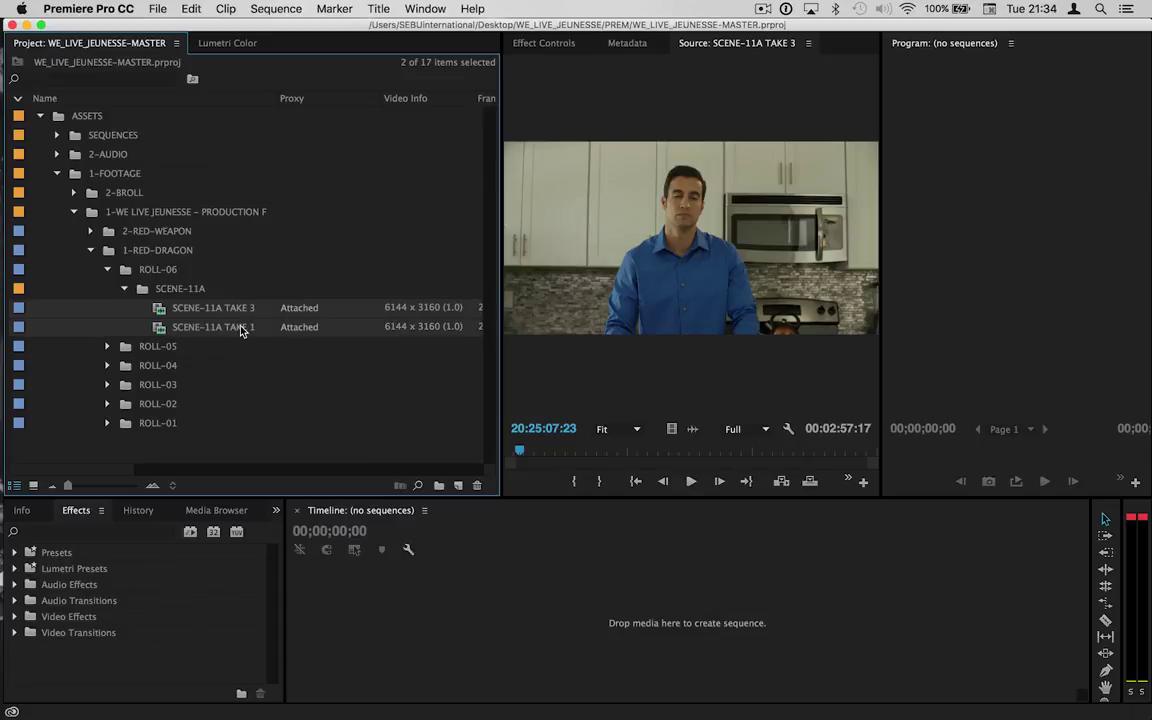
{"action": "right_click", "coordinate": [240, 331]}
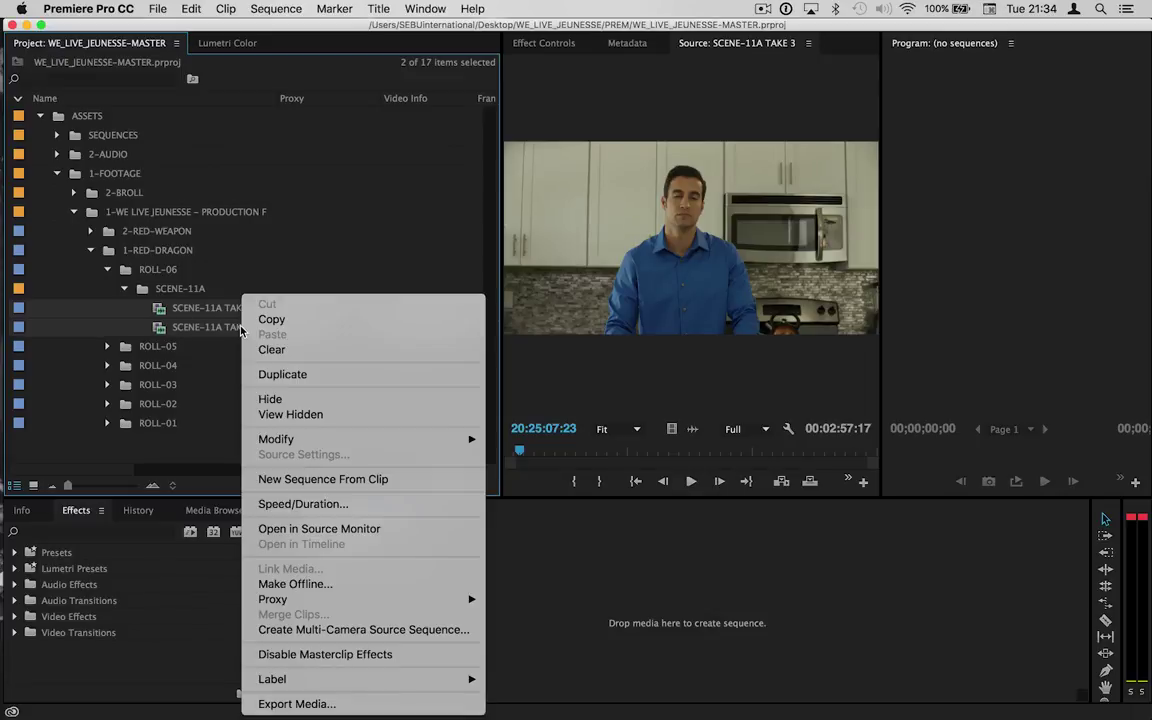
{"action": "mouse_move", "coordinate": [299, 593]}
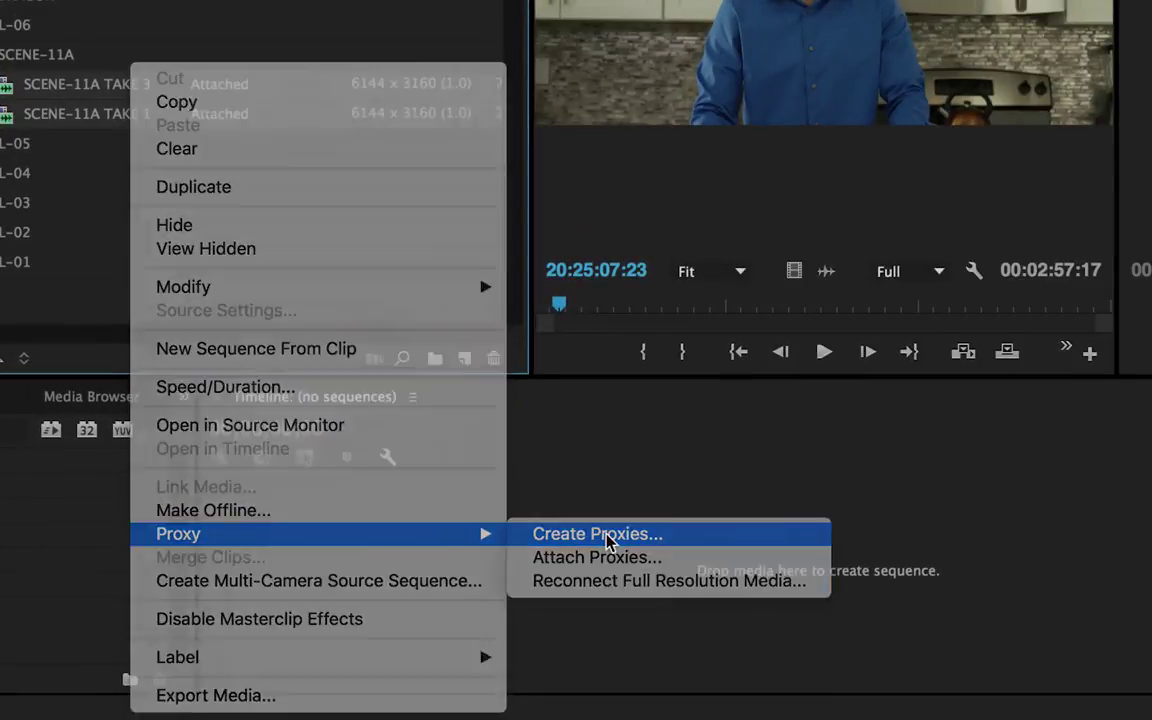
{"action": "left_click", "coordinate": [607, 540]}
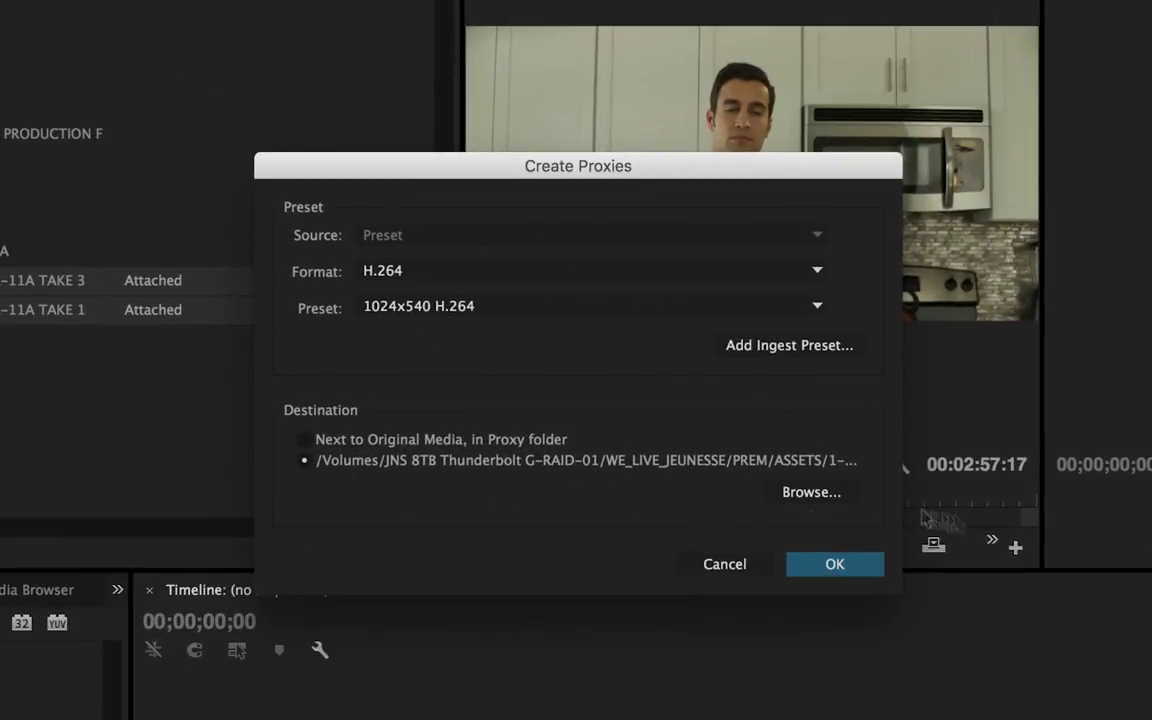
- Switch the proxy destination to a custom folder path and bring up the folder chooser
{"action": "left_click", "coordinate": [304, 440]}
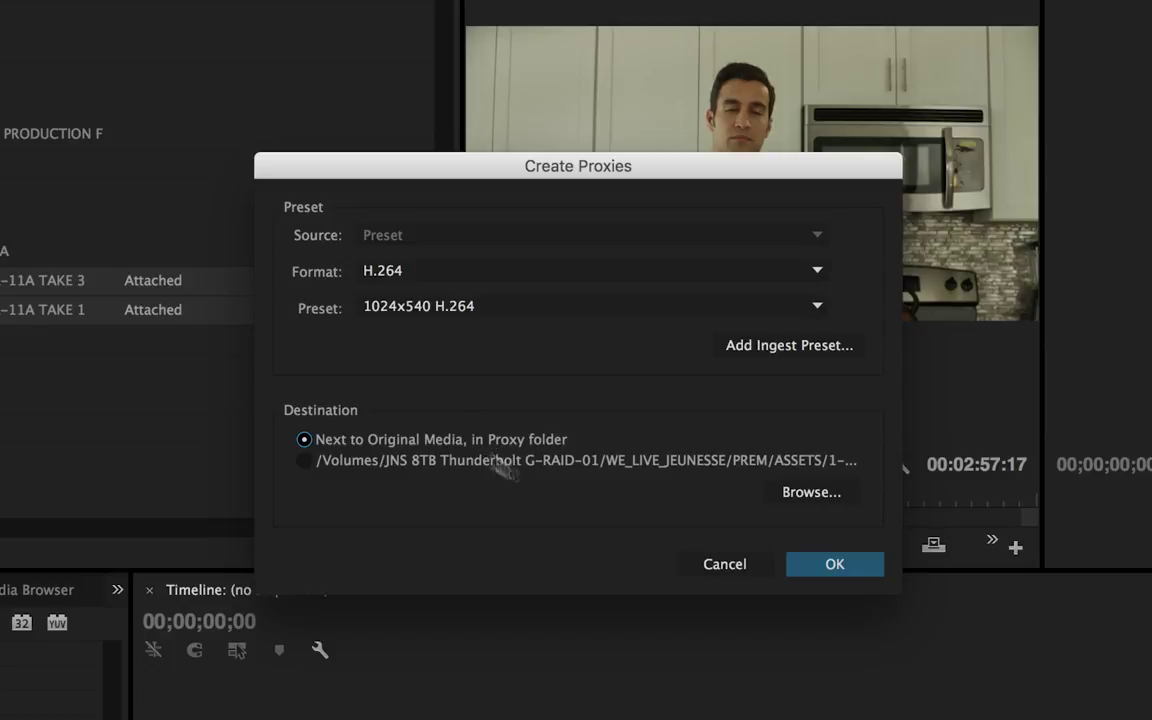
{"action": "left_click", "coordinate": [304, 461]}
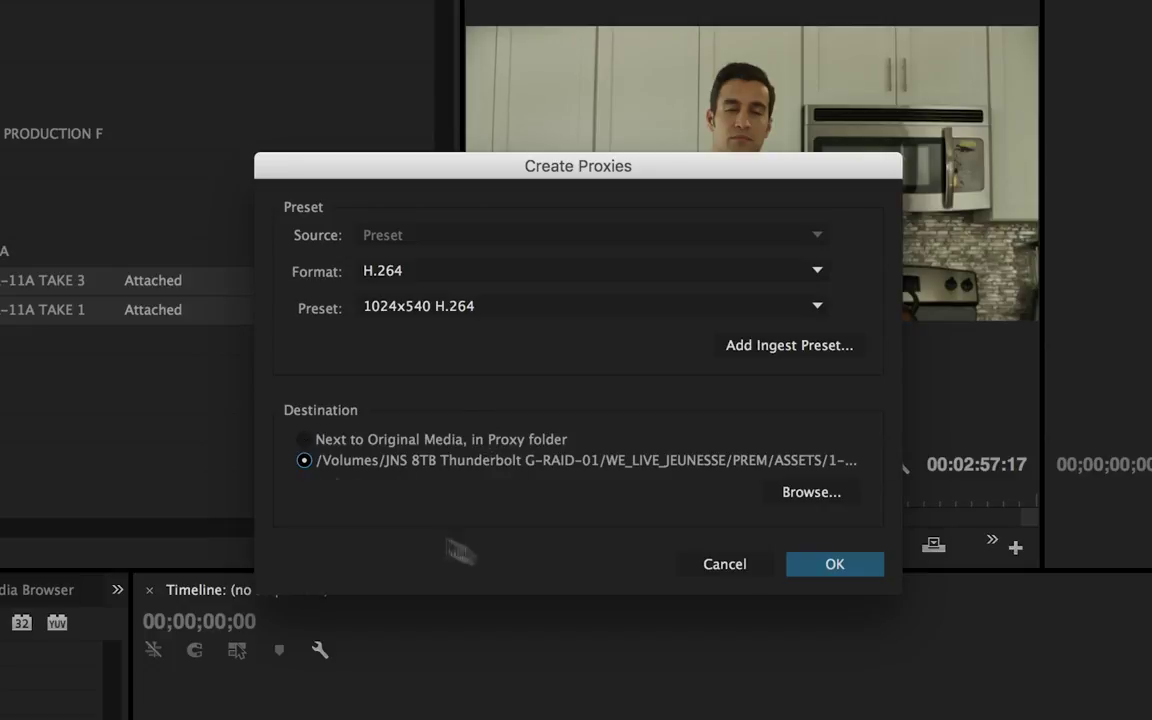
{"action": "left_click", "coordinate": [826, 496]}
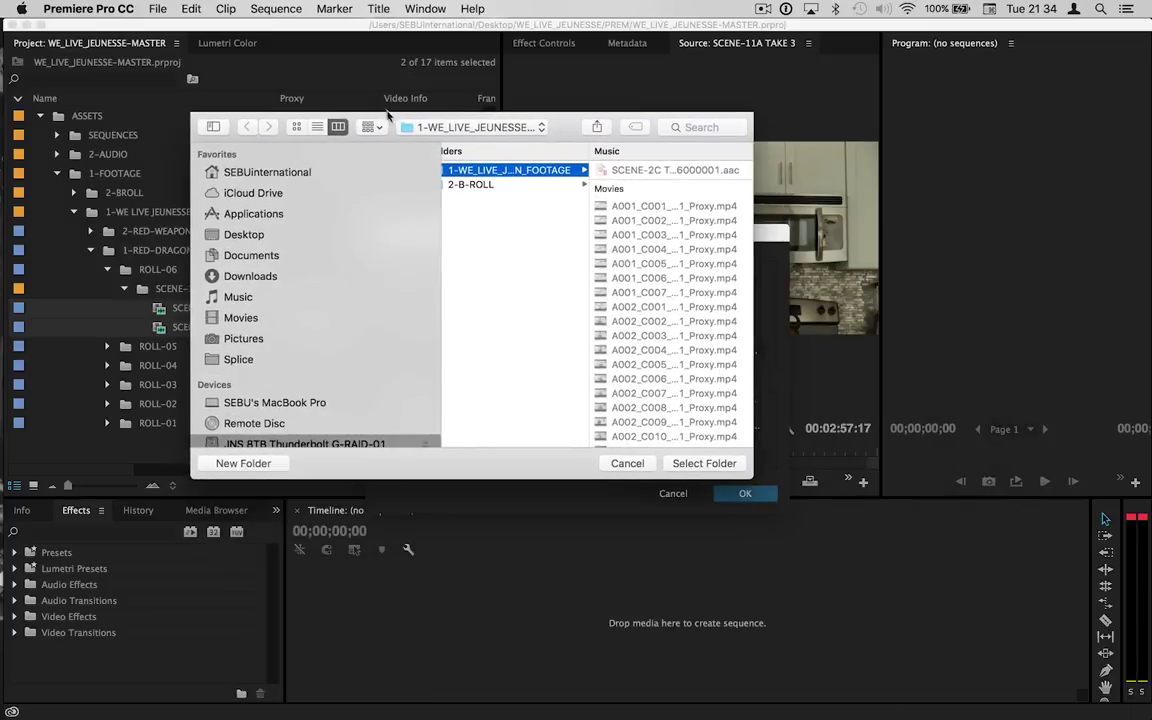
- Choose the footage folder inside 3-PROXIES as the proxy destination
{"action": "left_click_drag", "start_coordinate": [389, 117], "coordinate": [357, 96]}
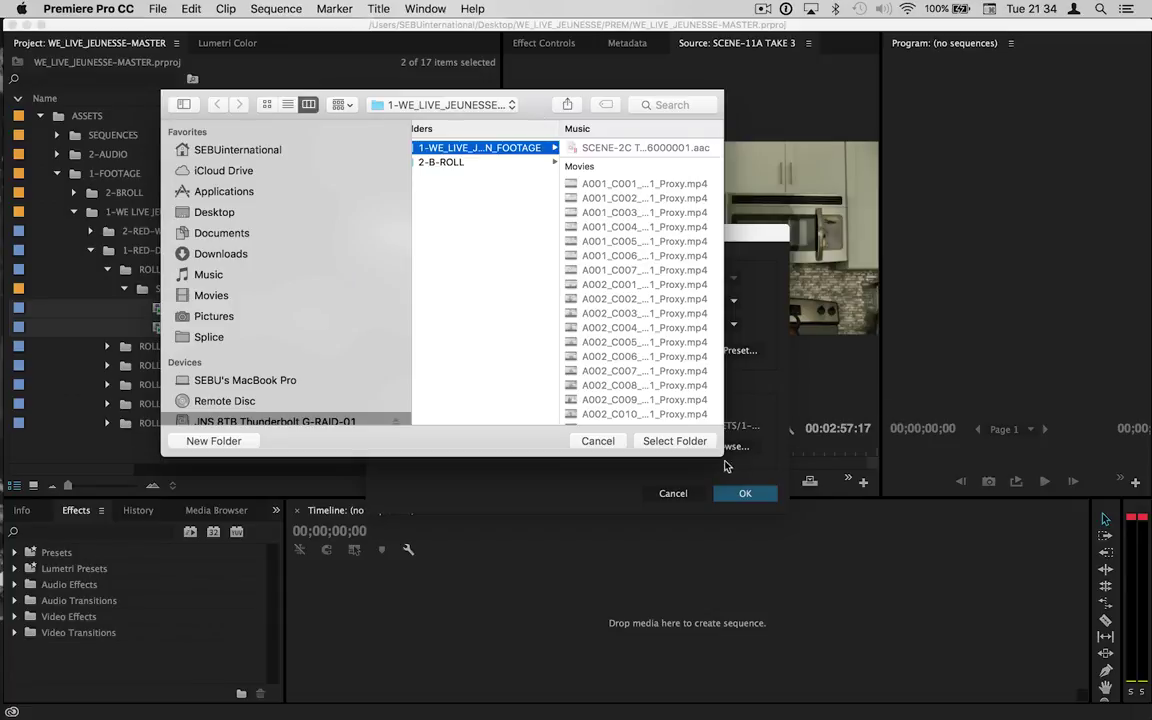
{"action": "left_click_drag", "start_coordinate": [723, 456], "coordinate": [932, 447]}
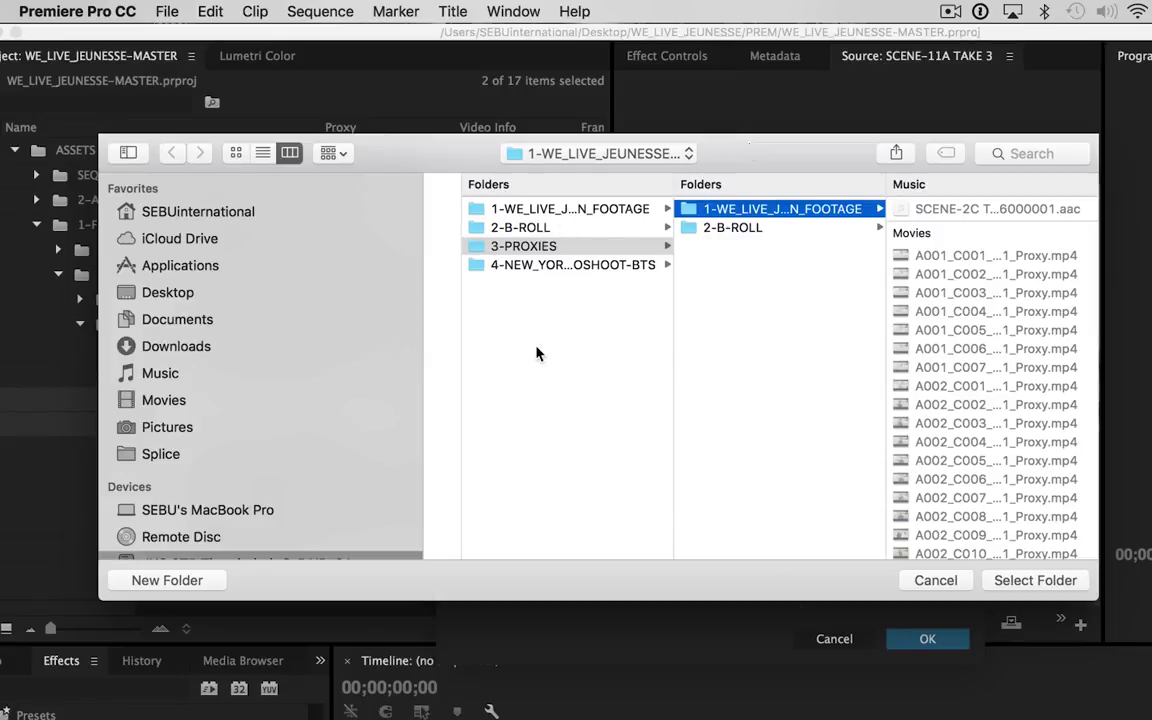
{"action": "left_click", "coordinate": [572, 244]}
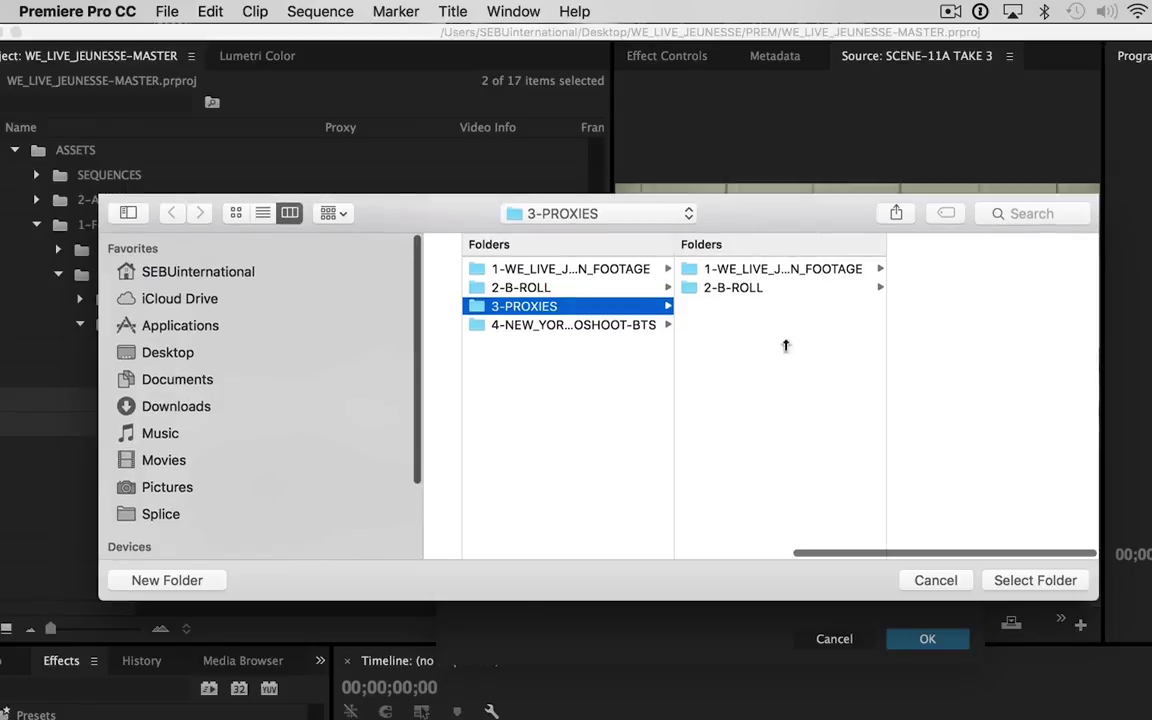
{"action": "left_click_drag", "start_coordinate": [697, 200], "coordinate": [850, 153]}
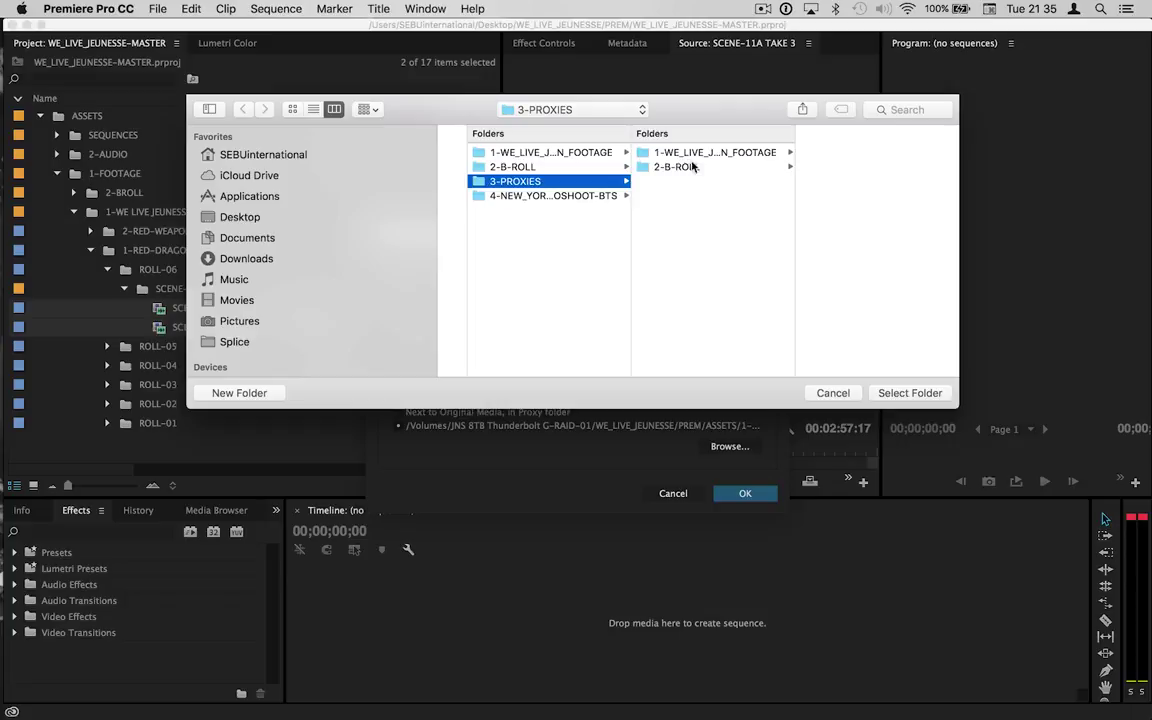
{"action": "left_click", "coordinate": [710, 153]}
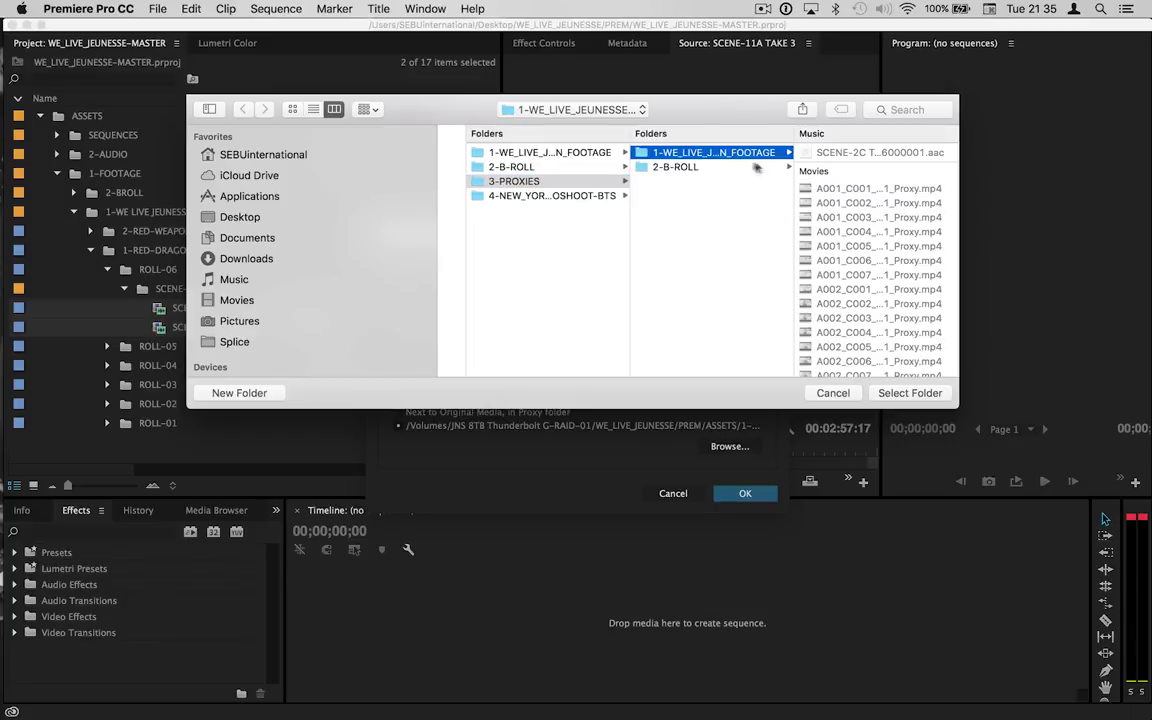
{"action": "scroll", "coordinate": [845, 310], "scroll_direction": "down", "scroll_amount": 10}
{"action": "scroll", "coordinate": [845, 305], "scroll_direction": "up", "scroll_amount": 10}
- Confirm the footage folder and queue both SCENE-11A proxy jobs in Media Encoder
{"action": "left_click", "coordinate": [908, 392]}
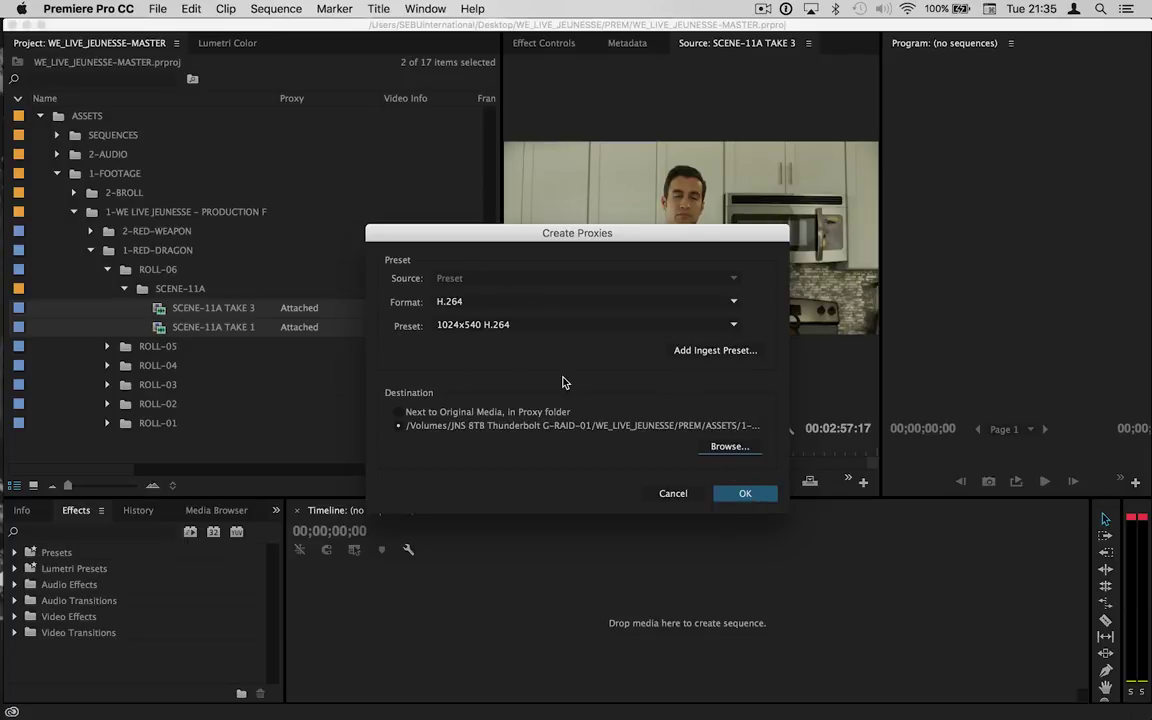
{"action": "left_click", "coordinate": [743, 493]}
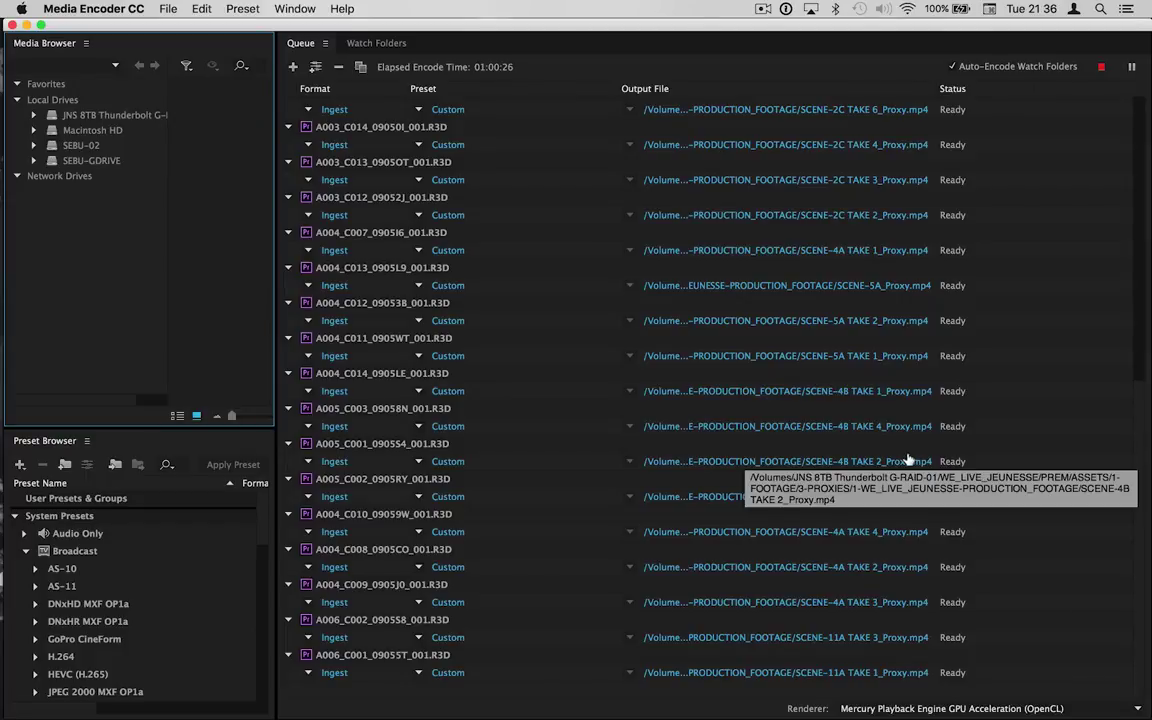
{"action": "scroll", "coordinate": [905, 461], "scroll_direction": "up", "scroll_amount": 10}
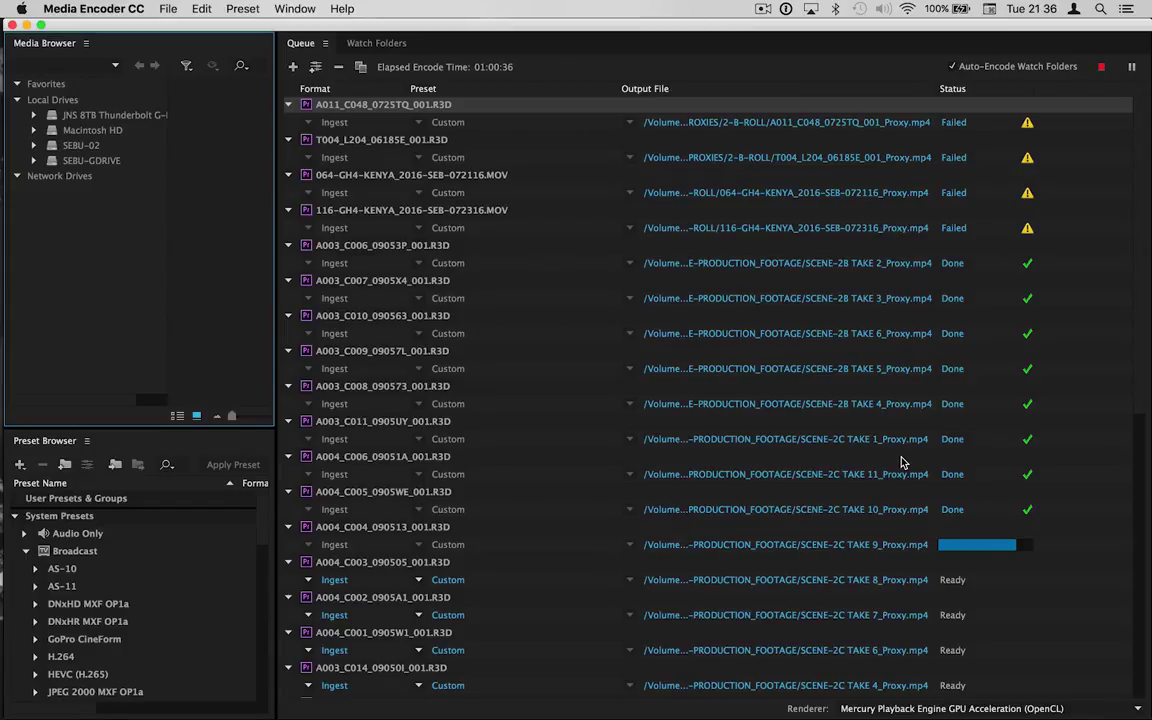
{"action": "scroll", "coordinate": [950, 440], "scroll_direction": "down", "scroll_amount": 5}
{"action": "scroll", "coordinate": [1008, 411], "scroll_direction": "up", "scroll_amount": 5}
- Back in Premiere, clear the selection, sort the project by Name and expand 2-RED-WEAPON
{"action": "mouse_move", "coordinate": [2, 306]}
{"action": "left_click", "coordinate": [20, 238]}
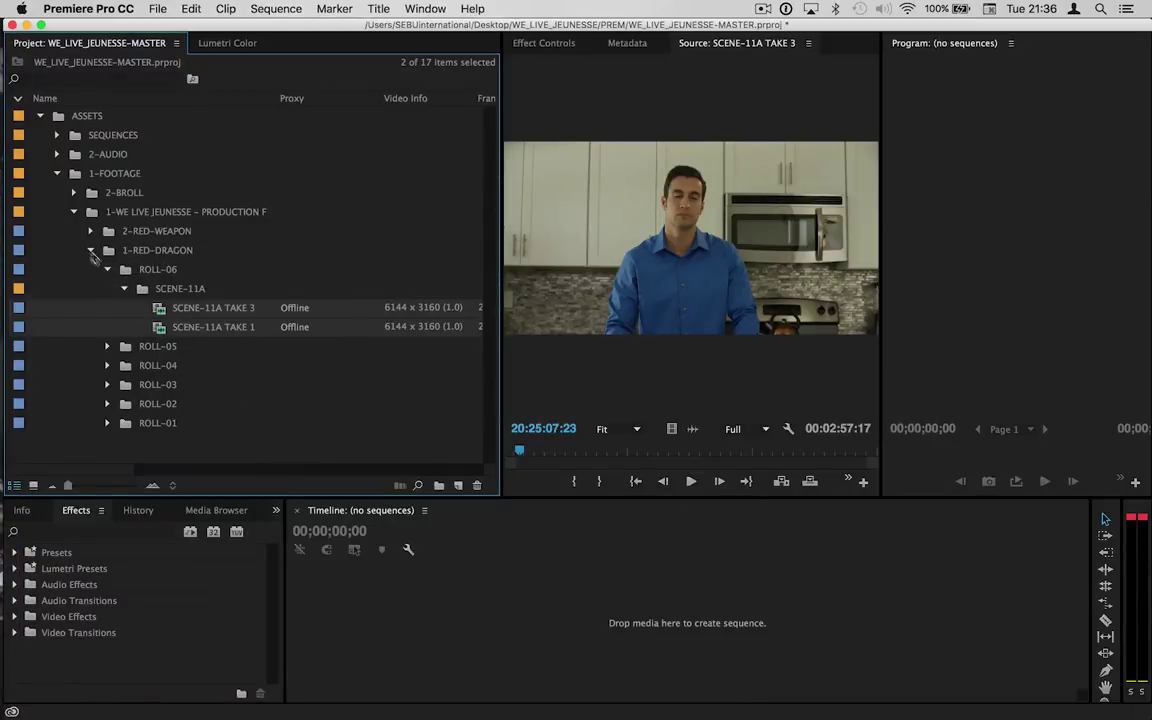
{"action": "left_click", "coordinate": [90, 251]}
{"action": "left_click", "coordinate": [90, 250]}
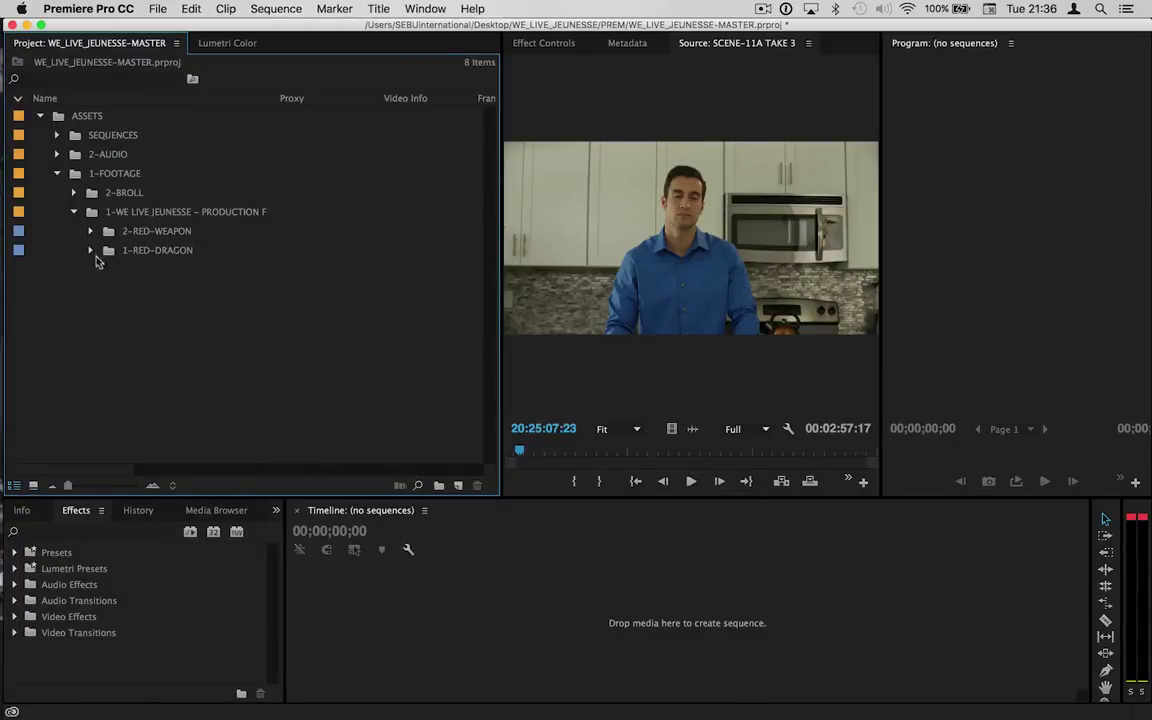
{"action": "left_click", "coordinate": [43, 98]}
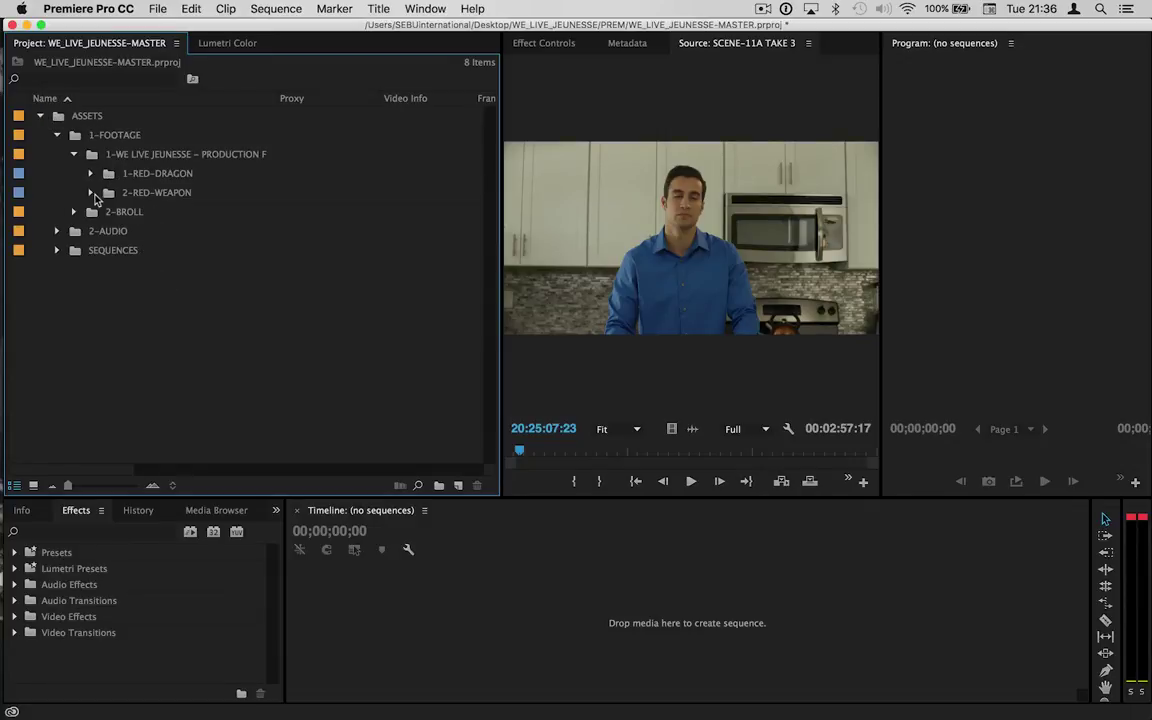
{"action": "left_click", "coordinate": [91, 193]}
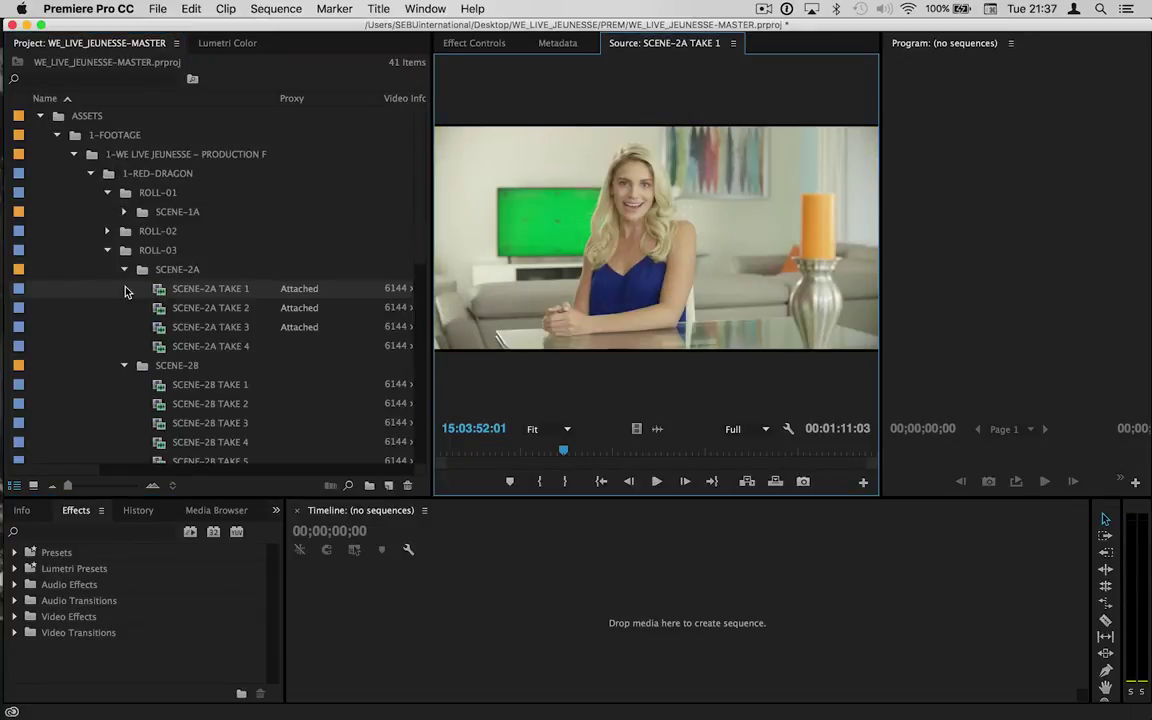
- Confirm Enable proxies in Media preferences, then play SCENE-2A TAKE 1, stopping at 15:03:56:14
{"action": "left_click", "coordinate": [107, 8]}
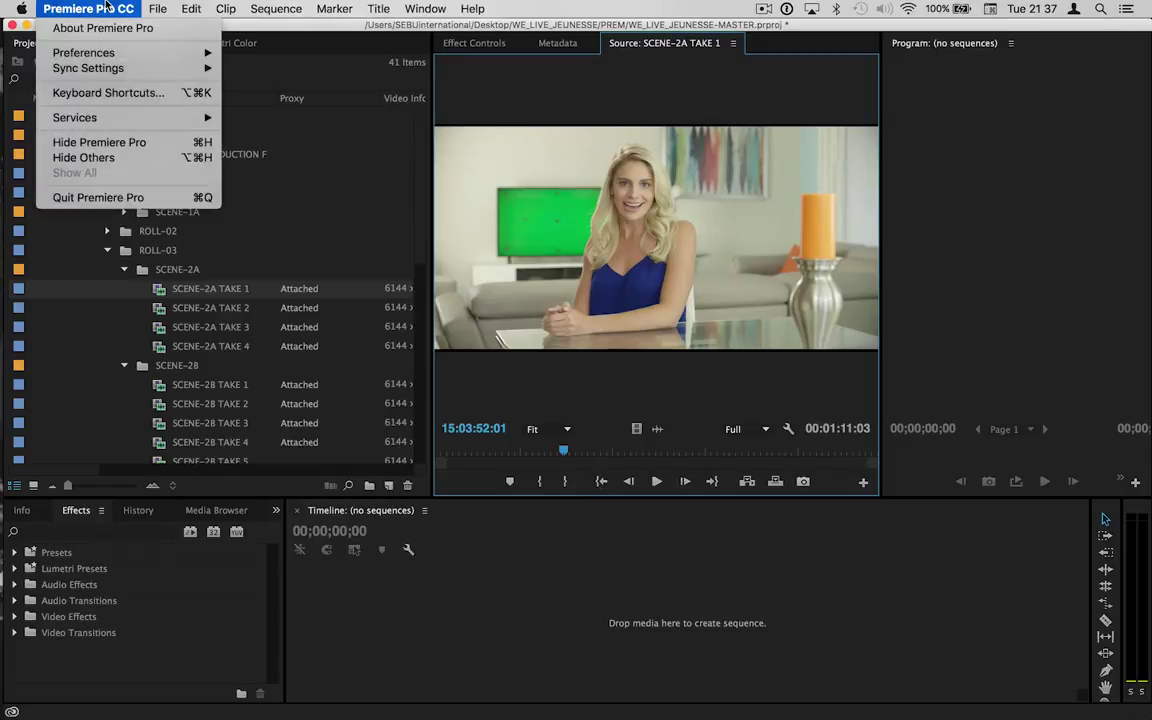
{"action": "mouse_move", "coordinate": [150, 52]}
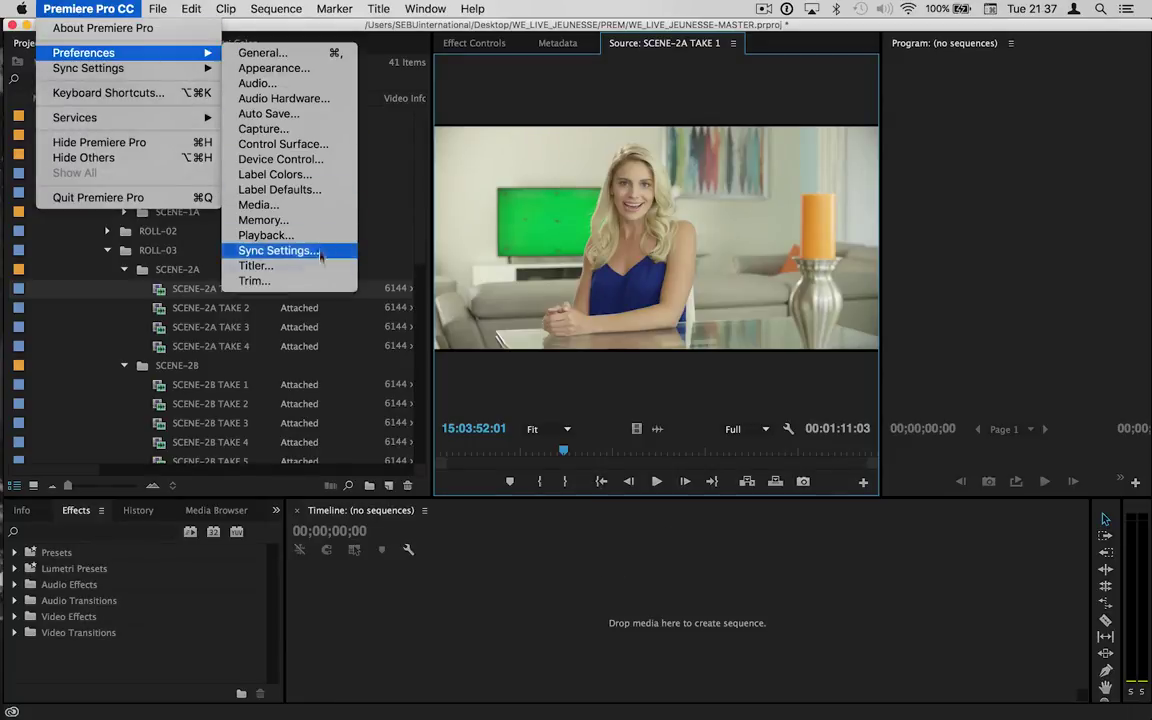
{"action": "left_click", "coordinate": [312, 213]}
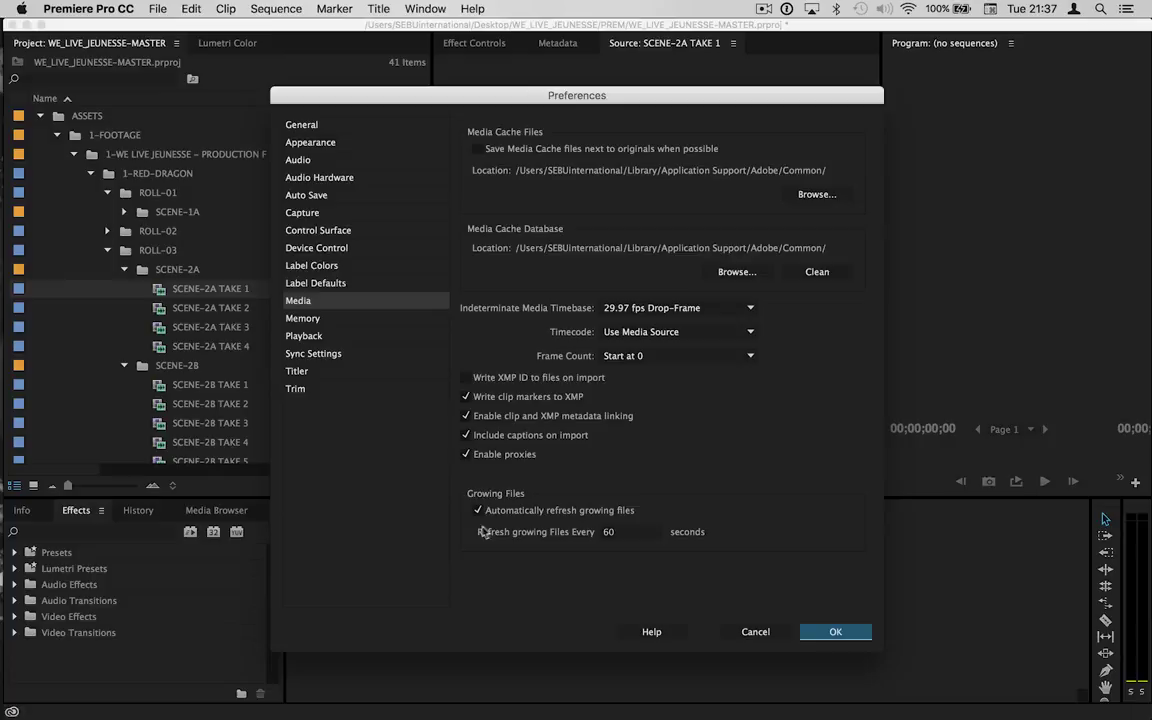
{"action": "left_click", "coordinate": [466, 456]}
{"action": "left_click", "coordinate": [835, 631]}
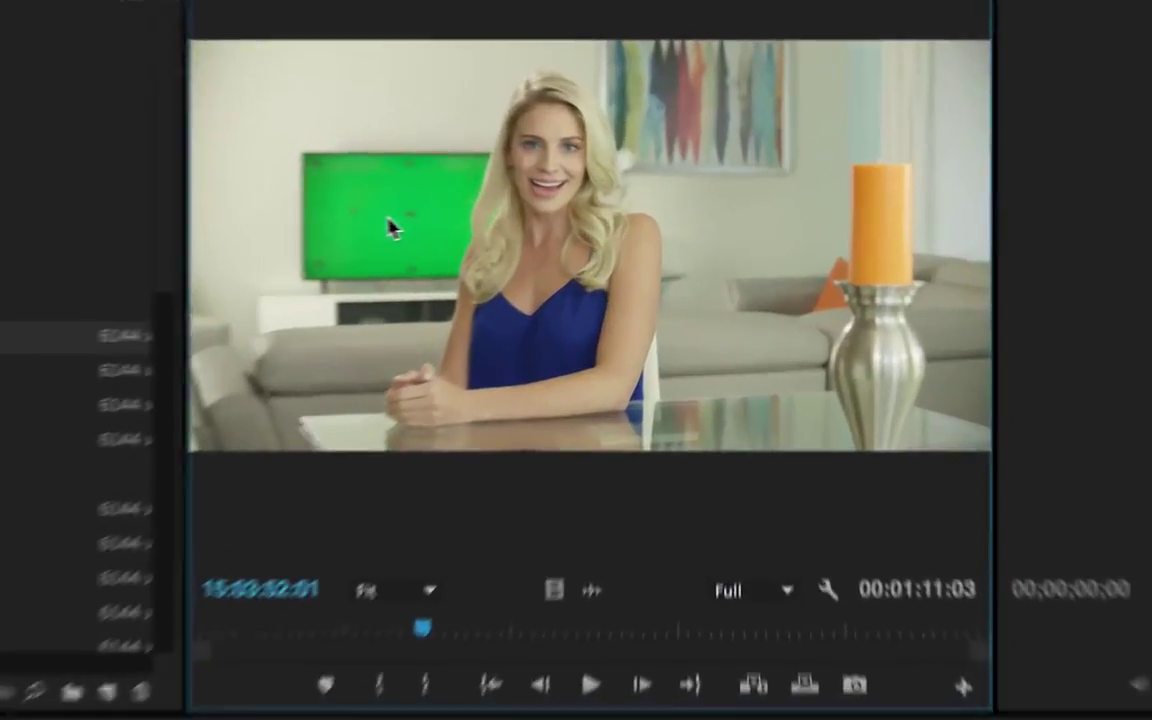
{"action": "key", "text": "space"}
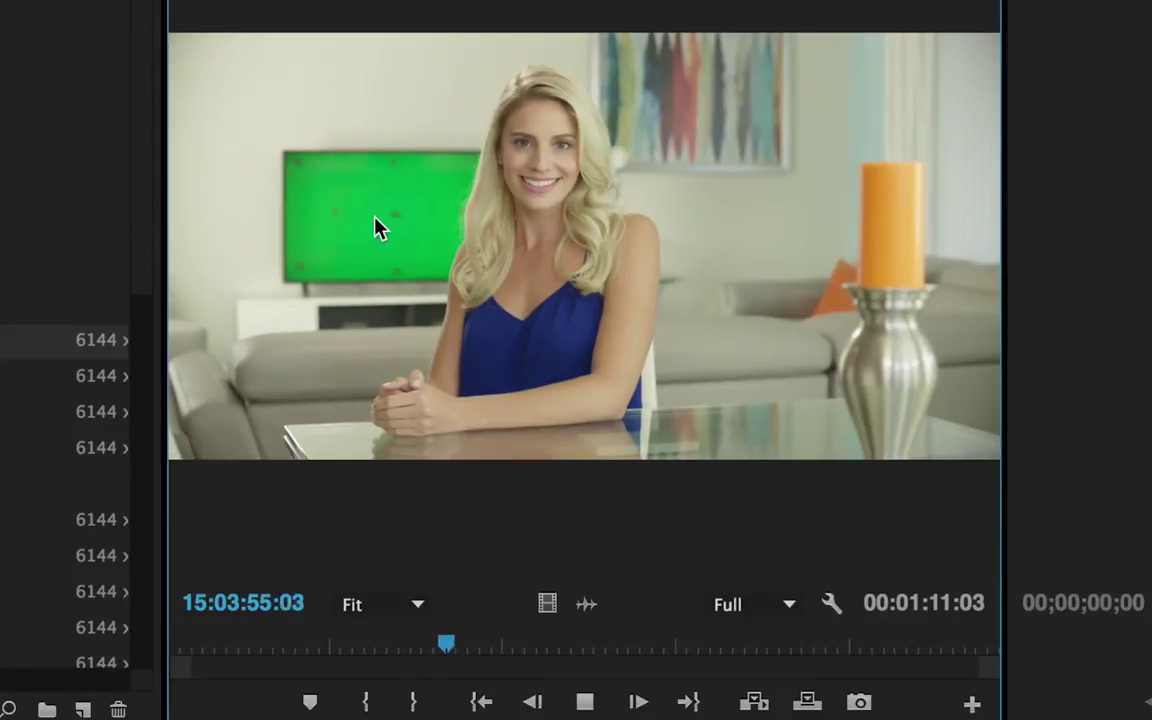
{"action": "key", "text": "space"}
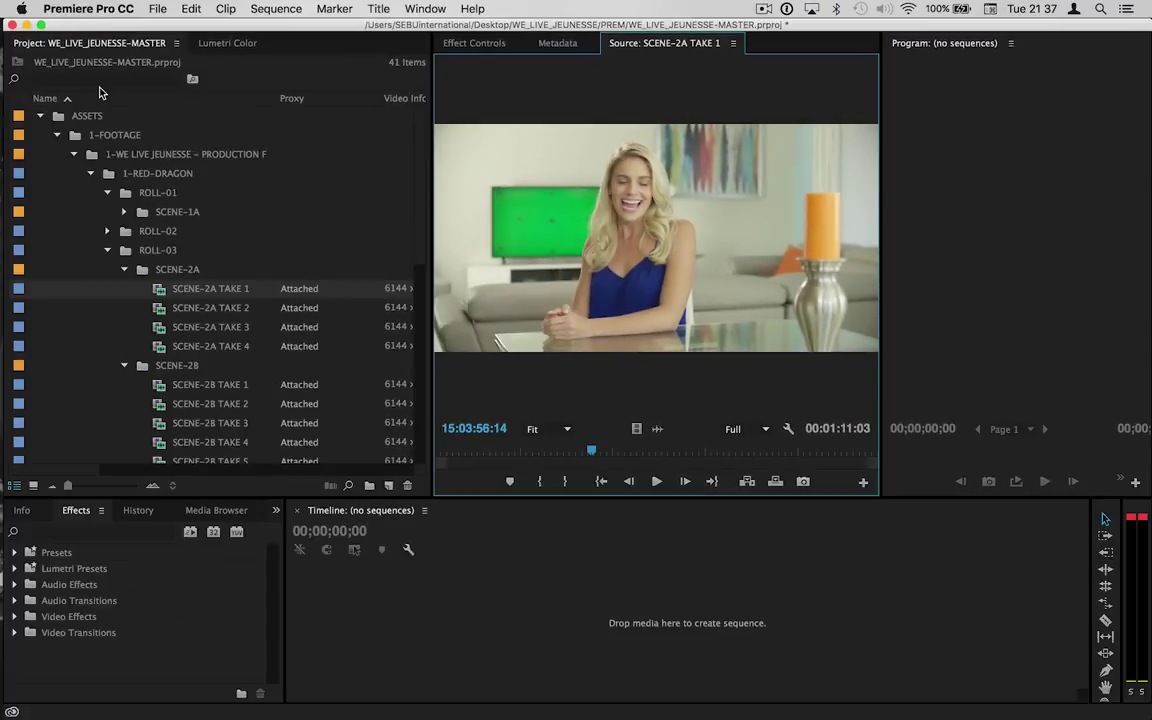
- Reconfirm Media preferences with proxies on, then play and stop SCENE-2A TAKE 1 via its proxy
{"action": "left_click", "coordinate": [100, 8]}
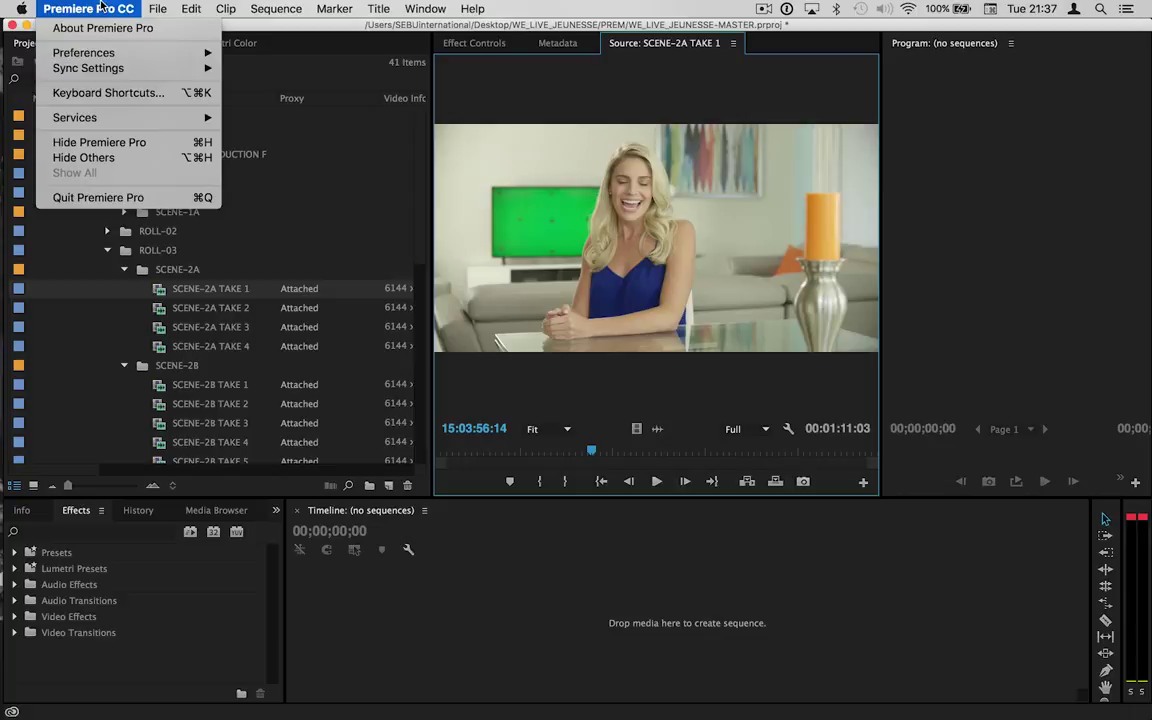
{"action": "mouse_move", "coordinate": [97, 52]}
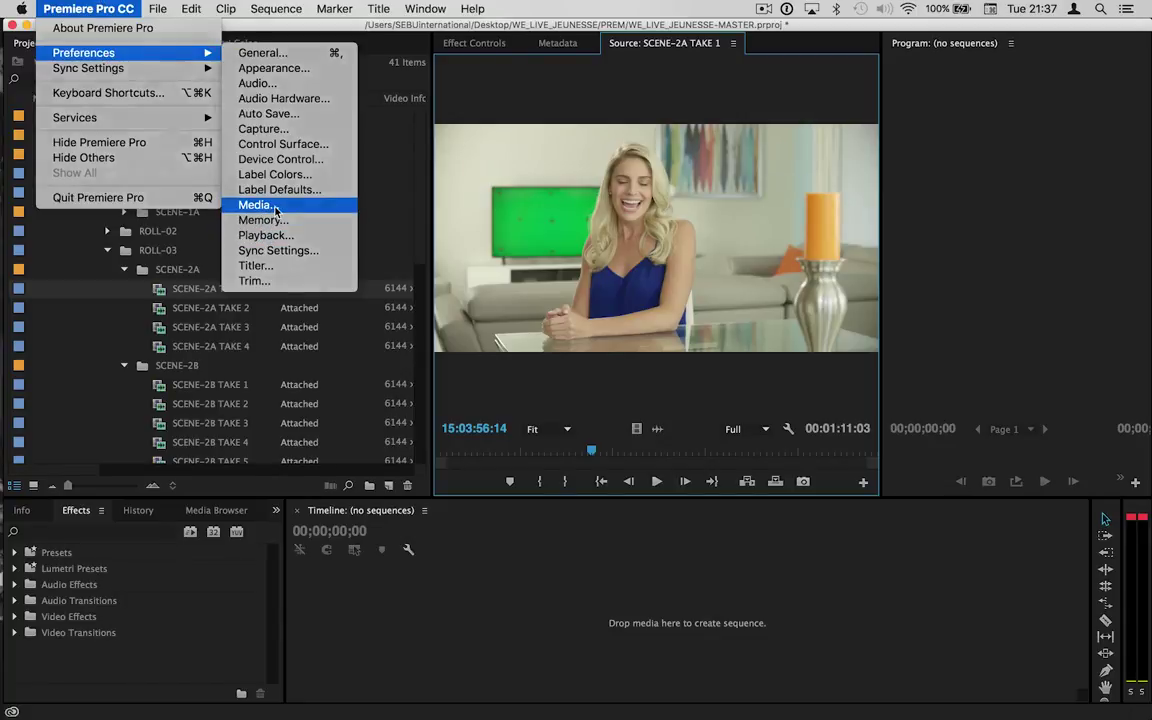
{"action": "left_click", "coordinate": [274, 206]}
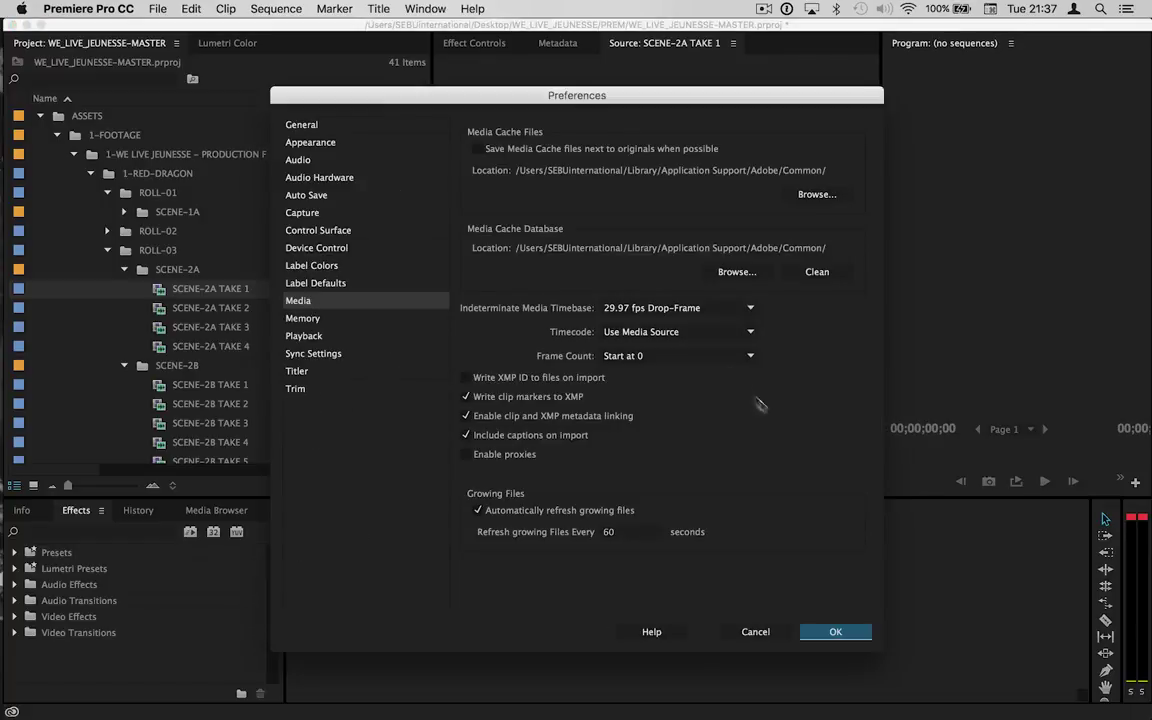
{"action": "left_click", "coordinate": [848, 633]}
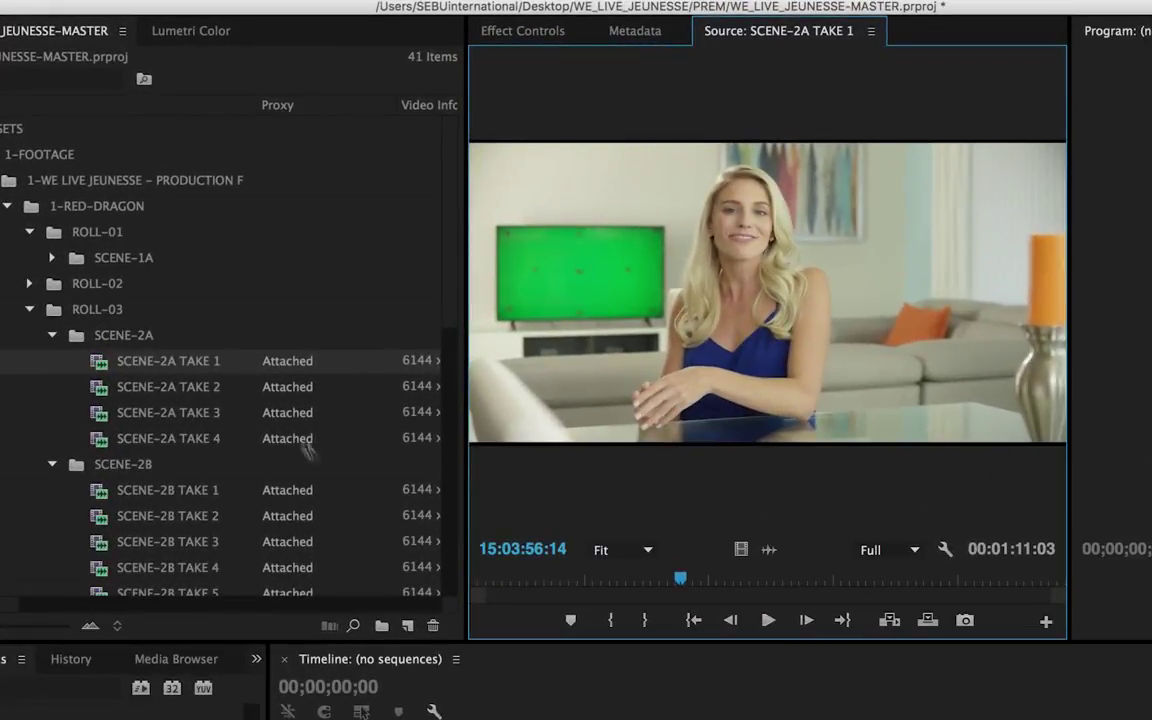
{"action": "scroll", "coordinate": [378, 437], "scroll_direction": "right", "scroll_amount": 3}
{"action": "scroll", "coordinate": [378, 437], "scroll_direction": "left", "scroll_amount": 3}
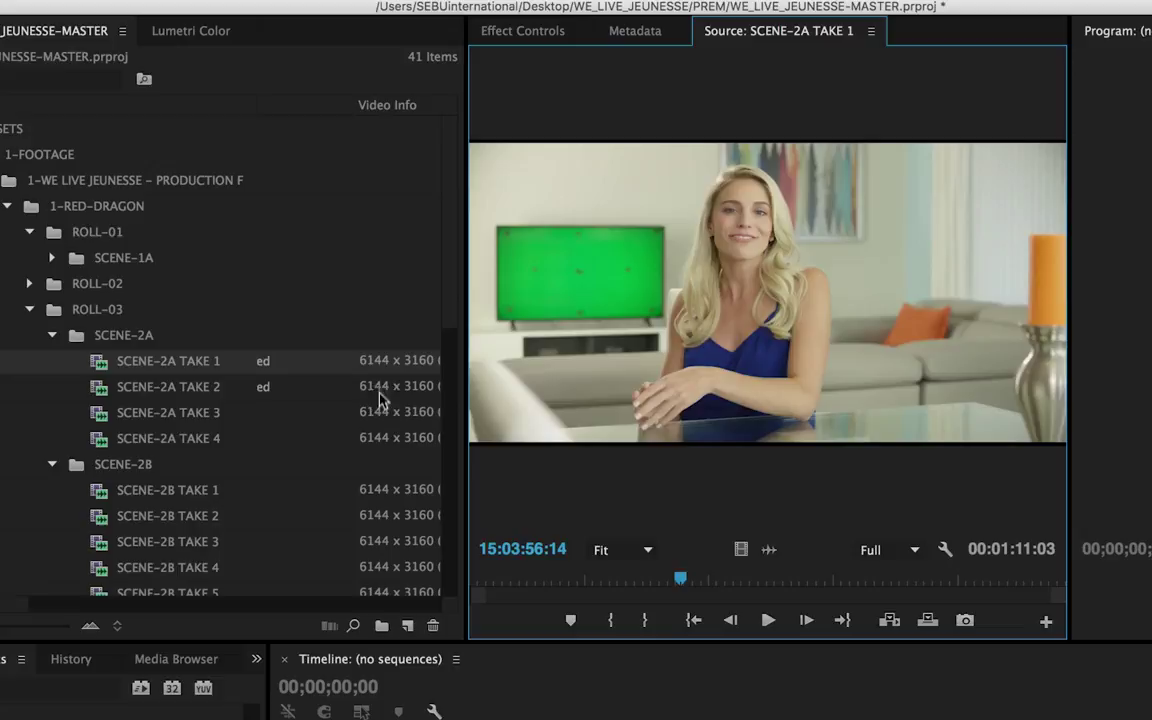
{"action": "key", "text": "space"}
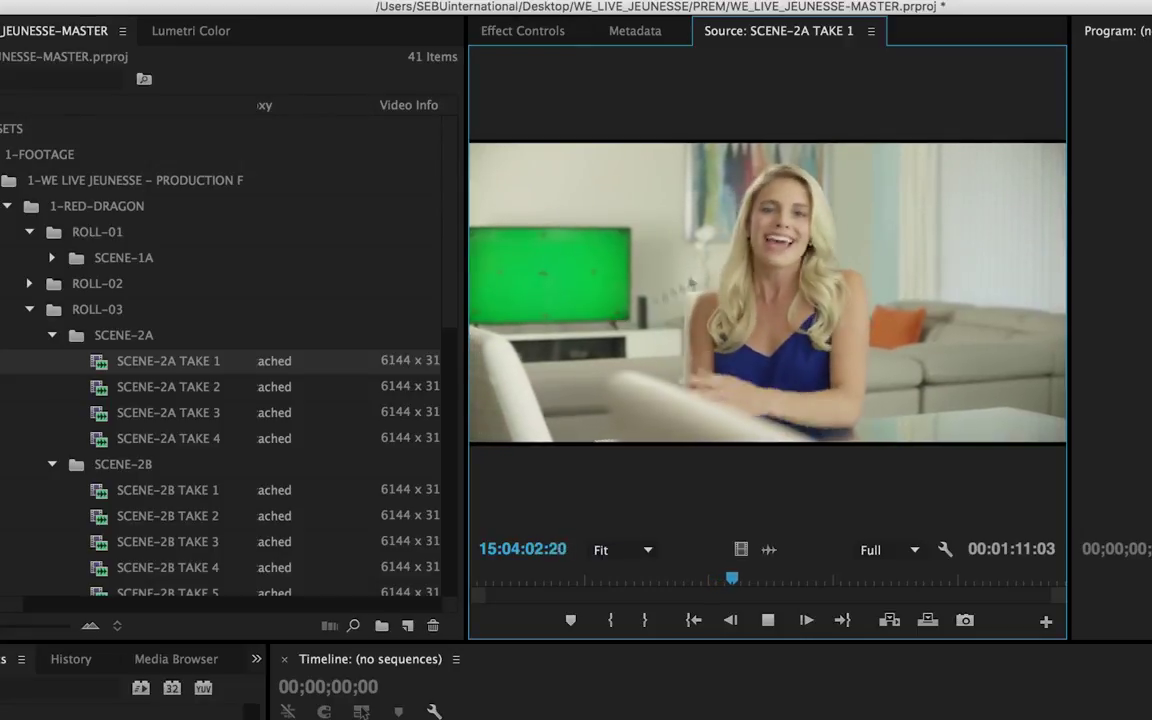
{"action": "key", "text": "space"}
- Scrub SCENE-2A TAKE 1 to 15:04:10:03 and widen the Project panel to show Video Info and Frame Rate
{"action": "left_click", "coordinate": [811, 580]}
{"action": "left_click_drag", "start_coordinate": [811, 580], "coordinate": [883, 601]}
{"action": "left_click", "coordinate": [612, 576]}
{"action": "left_click_drag", "start_coordinate": [612, 576], "coordinate": [794, 578]}
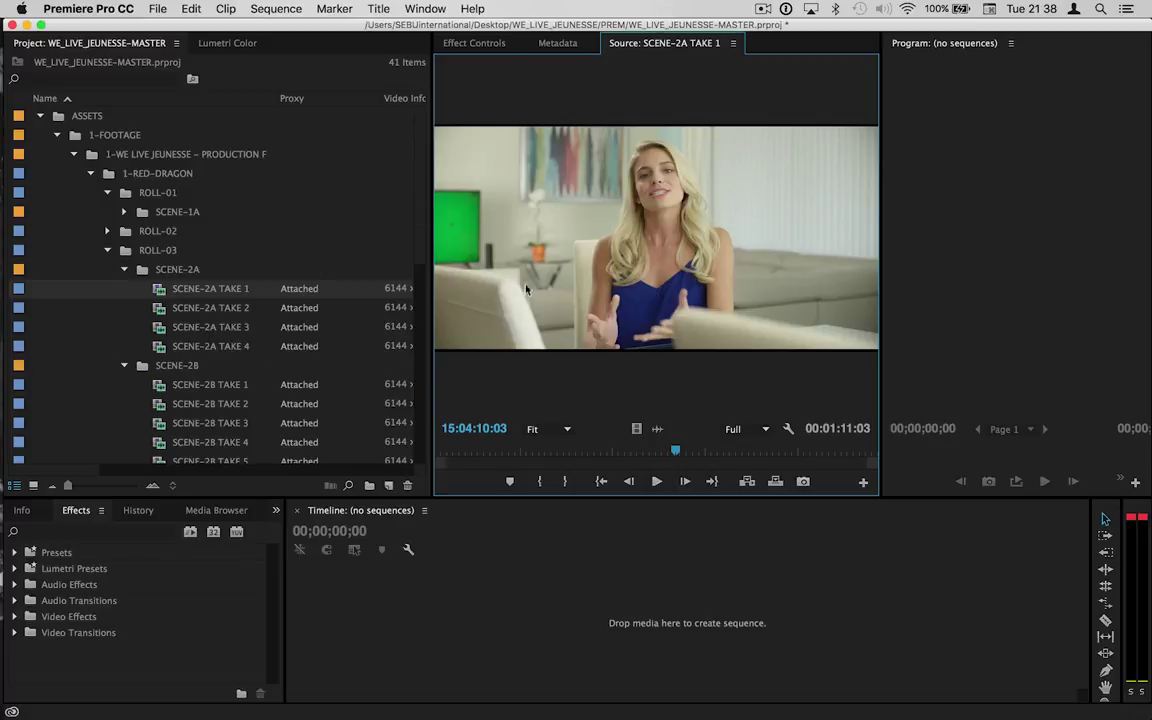
{"action": "left_click_drag", "start_coordinate": [430, 305], "coordinate": [531, 298]}
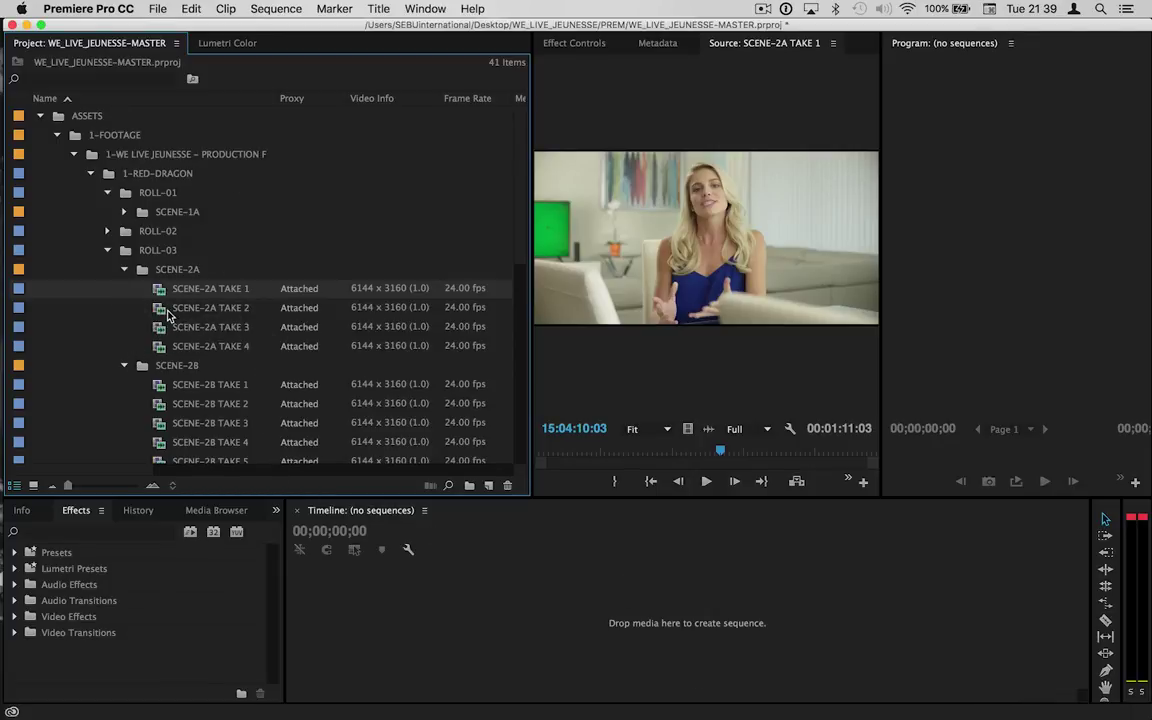
- Uncheck Enable proxies in the Media preferences and confirm with OK
{"action": "left_click", "coordinate": [157, 8]}
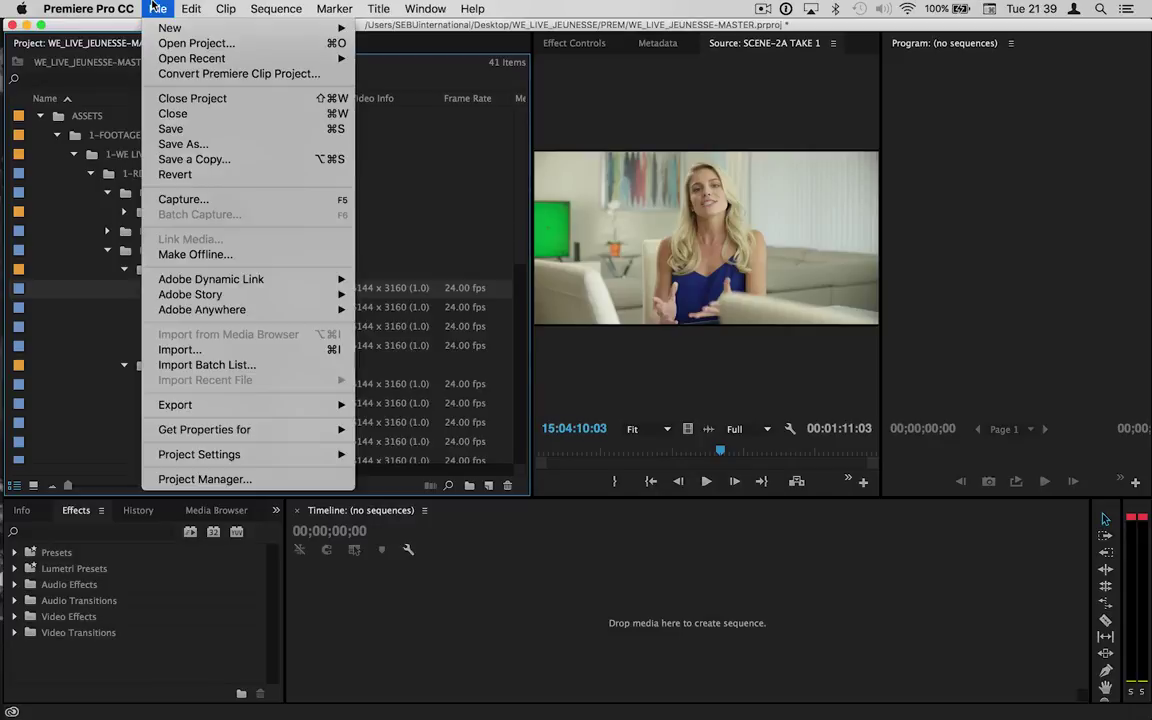
{"action": "mouse_move", "coordinate": [120, 8]}
{"action": "mouse_move", "coordinate": [128, 55]}
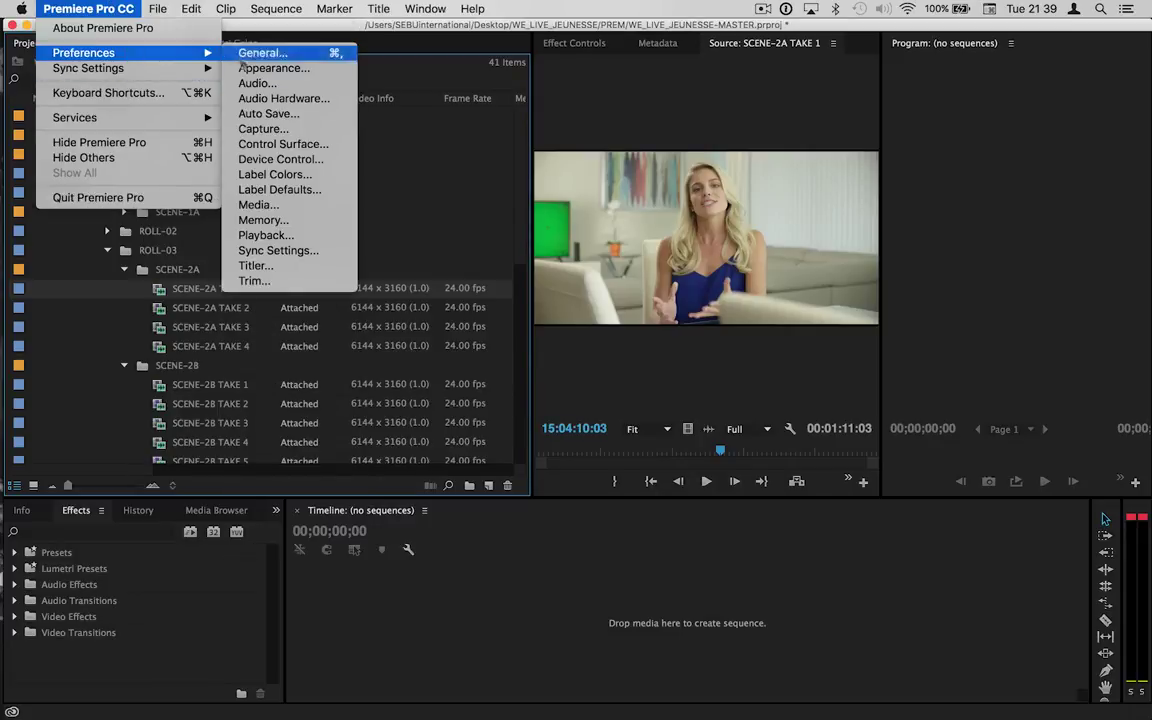
{"action": "left_click", "coordinate": [437, 558]}
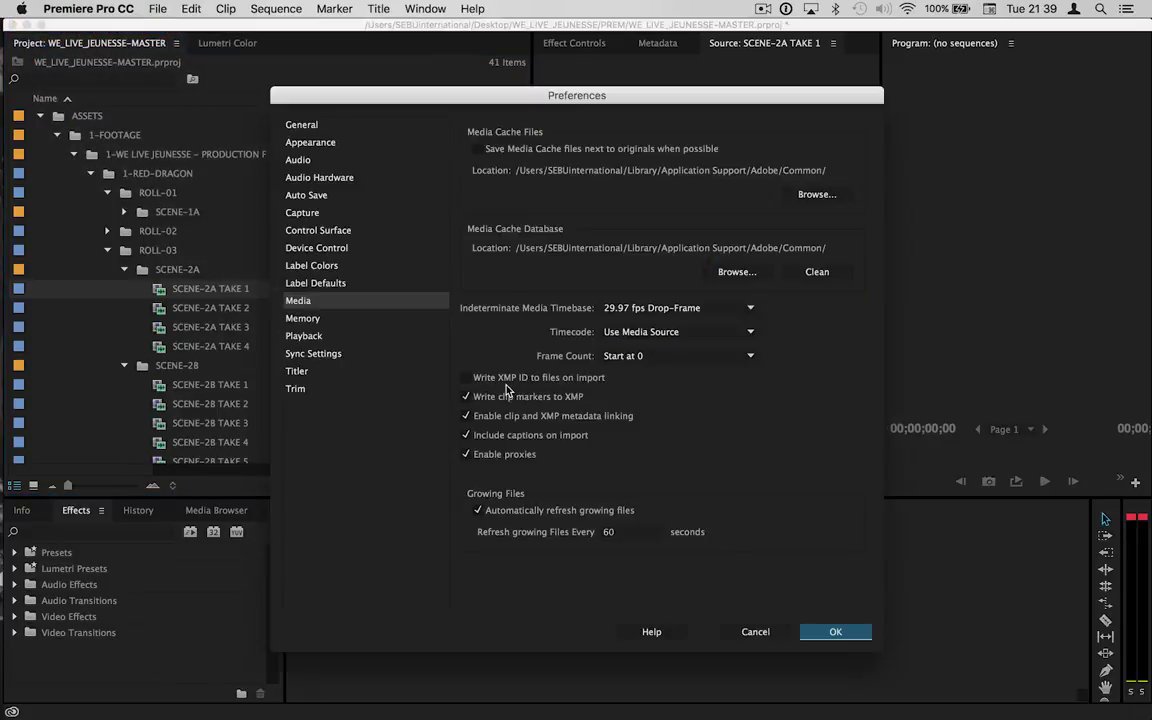
{"action": "left_click", "coordinate": [835, 632]}
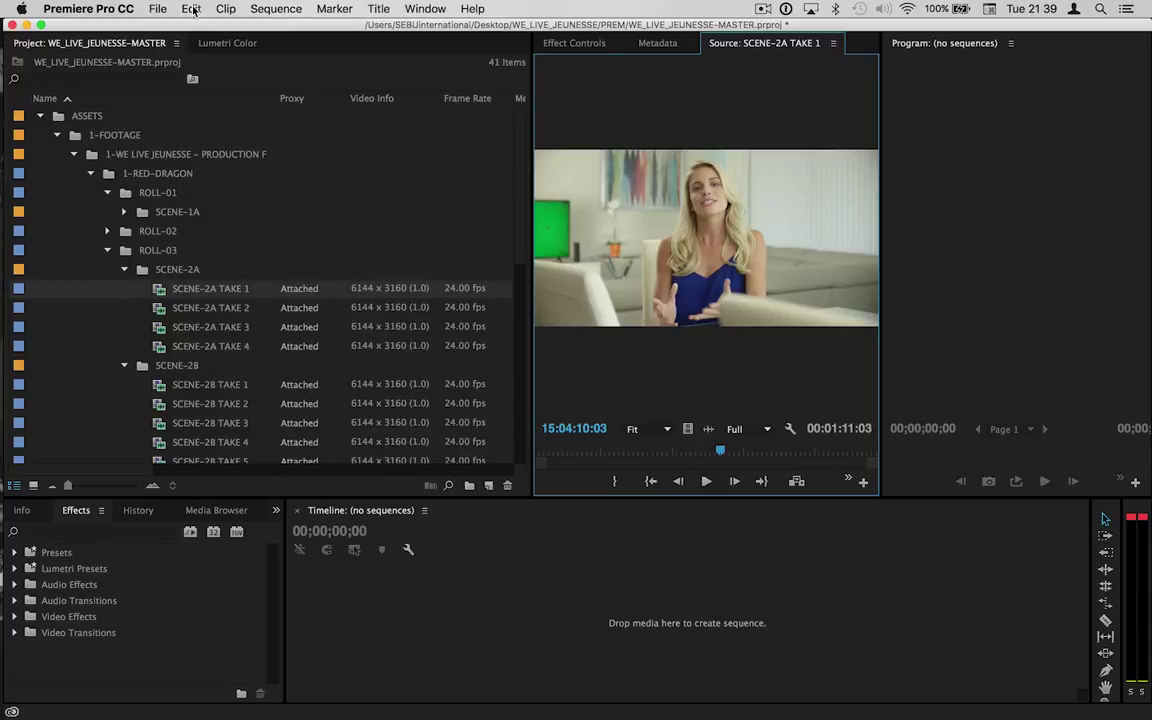
- Reopen the Preferences menu and back out without changing any setting
{"action": "left_click", "coordinate": [88, 8]}
{"action": "left_click", "coordinate": [437, 353]}
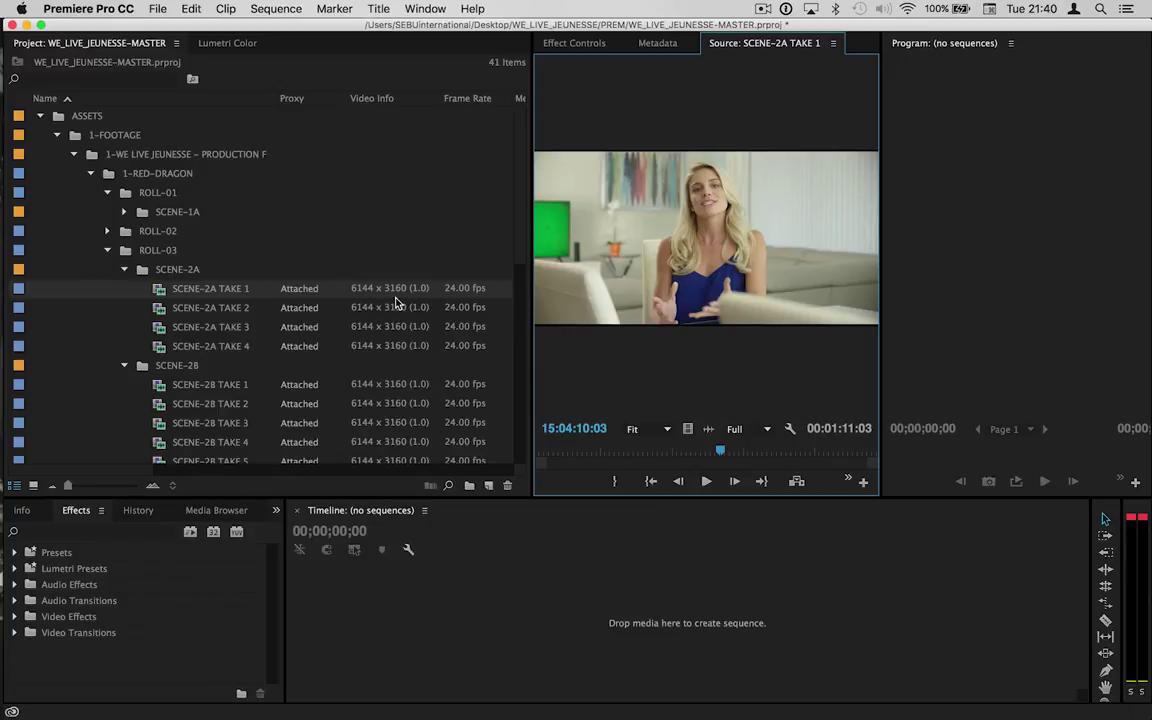
{"action": "scroll", "coordinate": [396, 303], "scroll_direction": "down", "scroll_amount": 5}
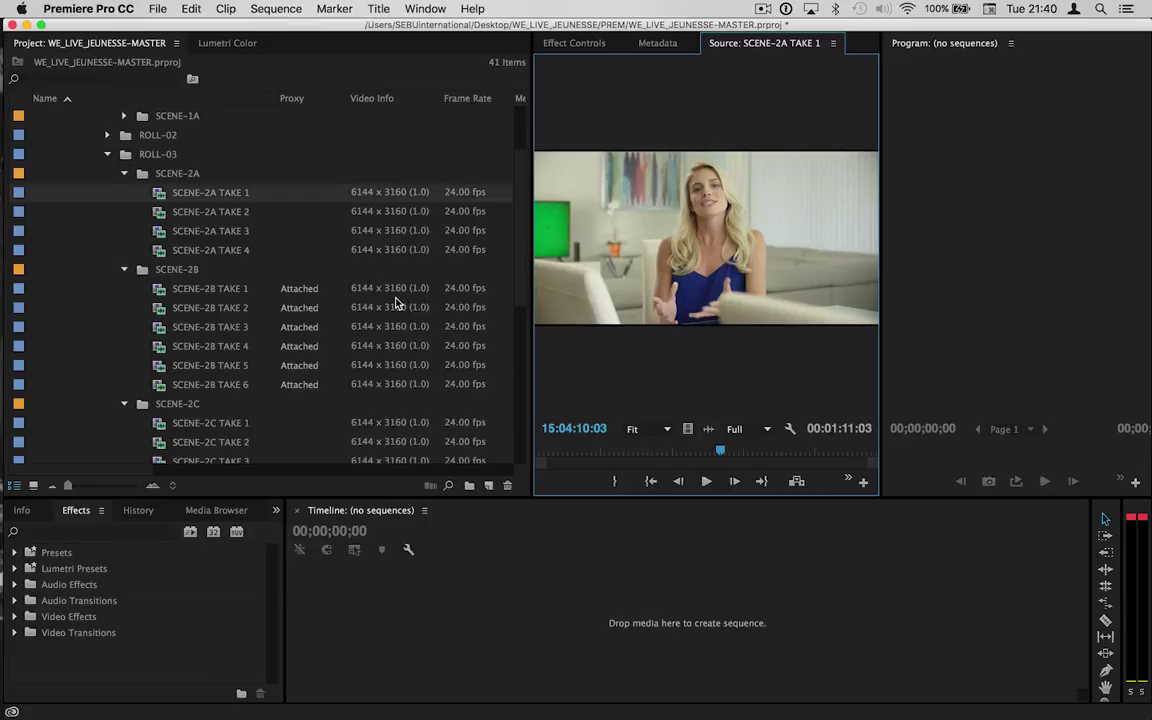
{"action": "scroll", "coordinate": [396, 303], "scroll_direction": "up", "scroll_amount": 5}
{"action": "scroll", "coordinate": [396, 303], "scroll_direction": "down", "scroll_amount": 5}
- Keep Full playback resolution and scrub SCENE-2A TAKE 1 from 15:03:49:06 to 15:04:21:23
{"action": "left_click", "coordinate": [740, 428]}
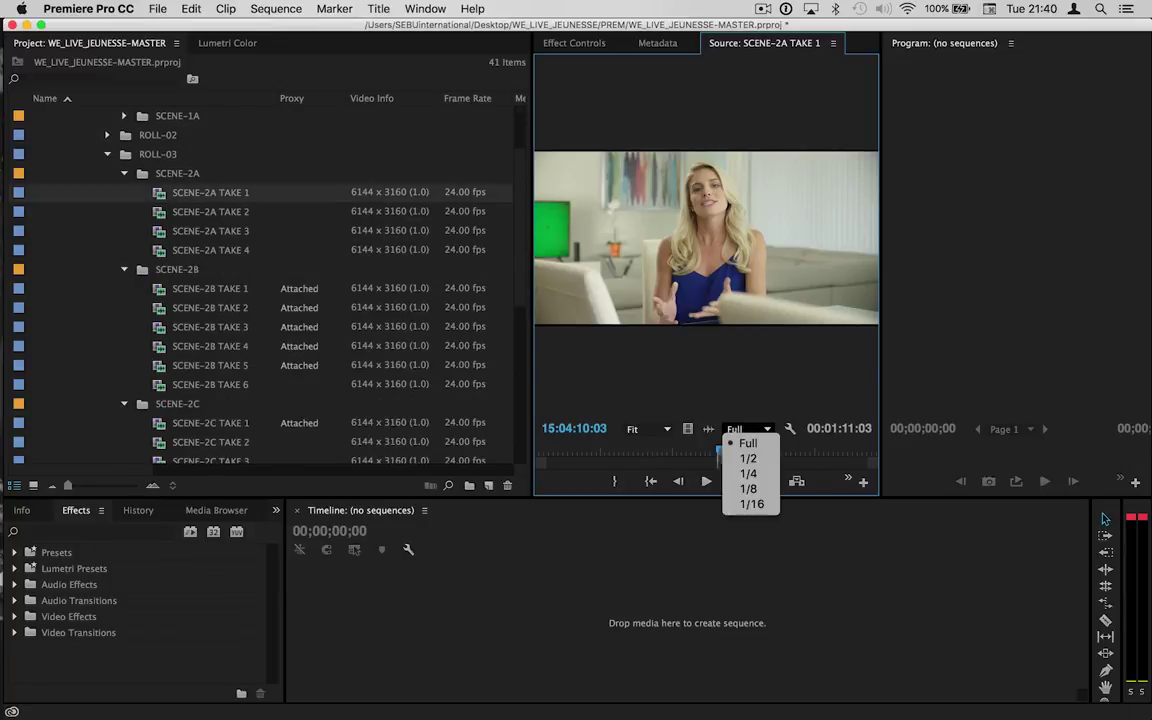
{"action": "left_click", "coordinate": [700, 463]}
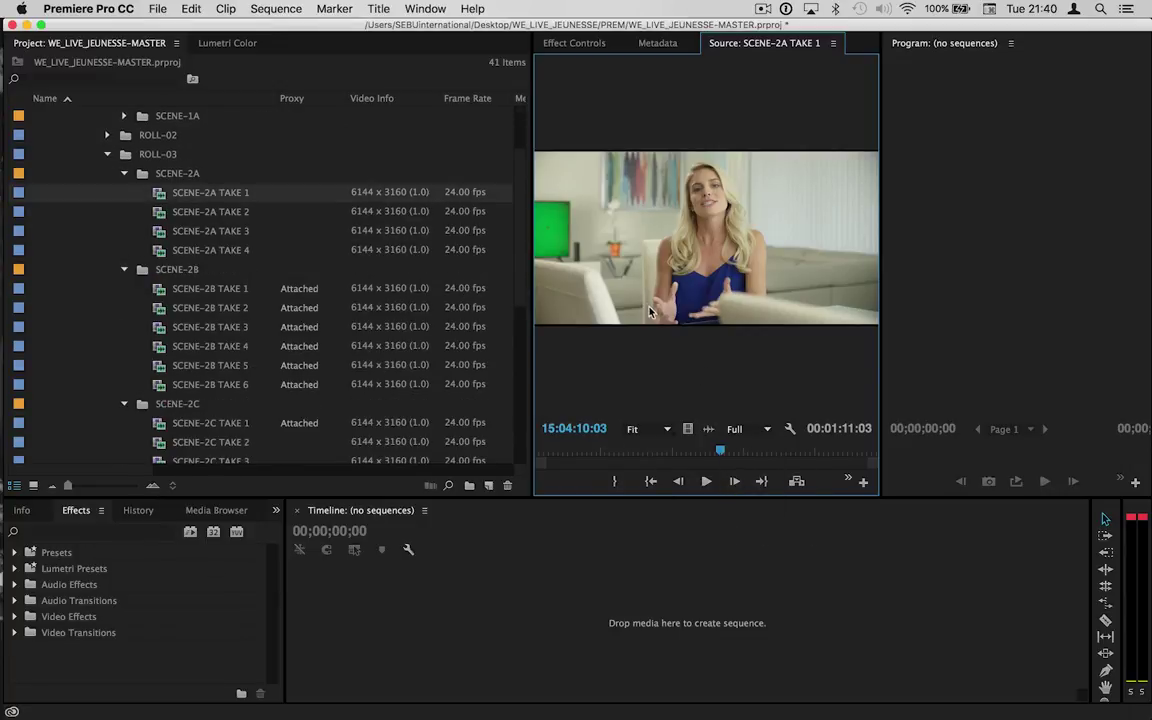
{"action": "left_click", "coordinate": [621, 452]}
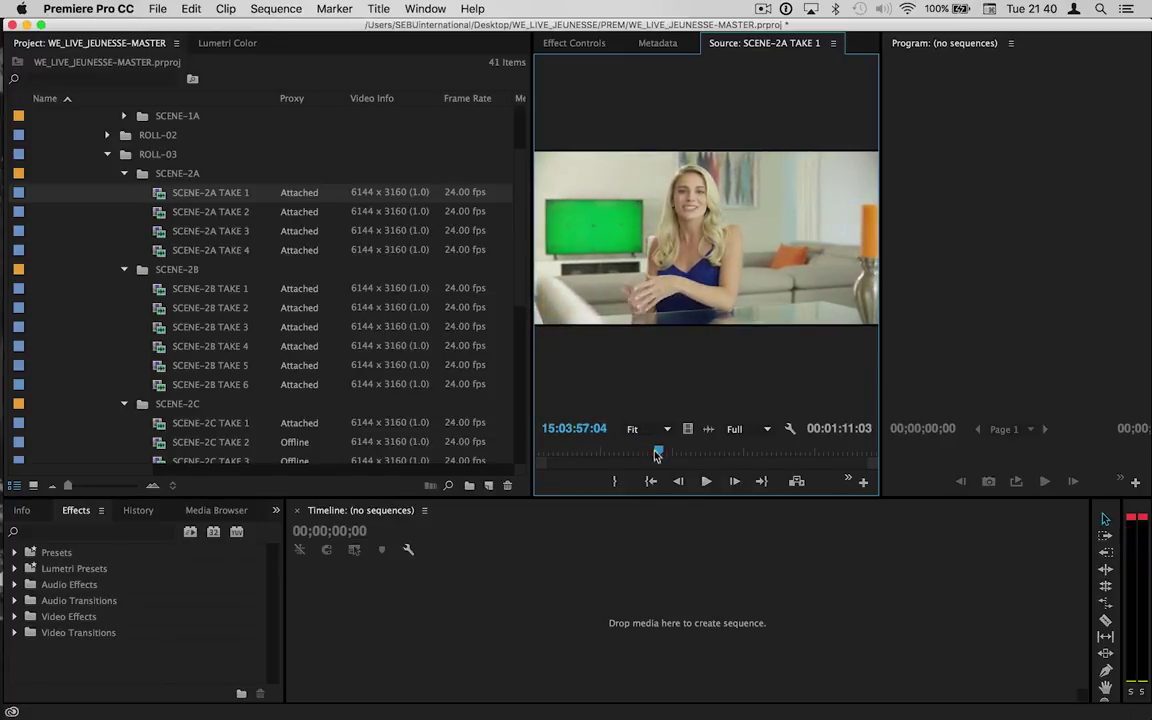
{"action": "left_click_drag", "start_coordinate": [657, 452], "coordinate": [777, 452]}
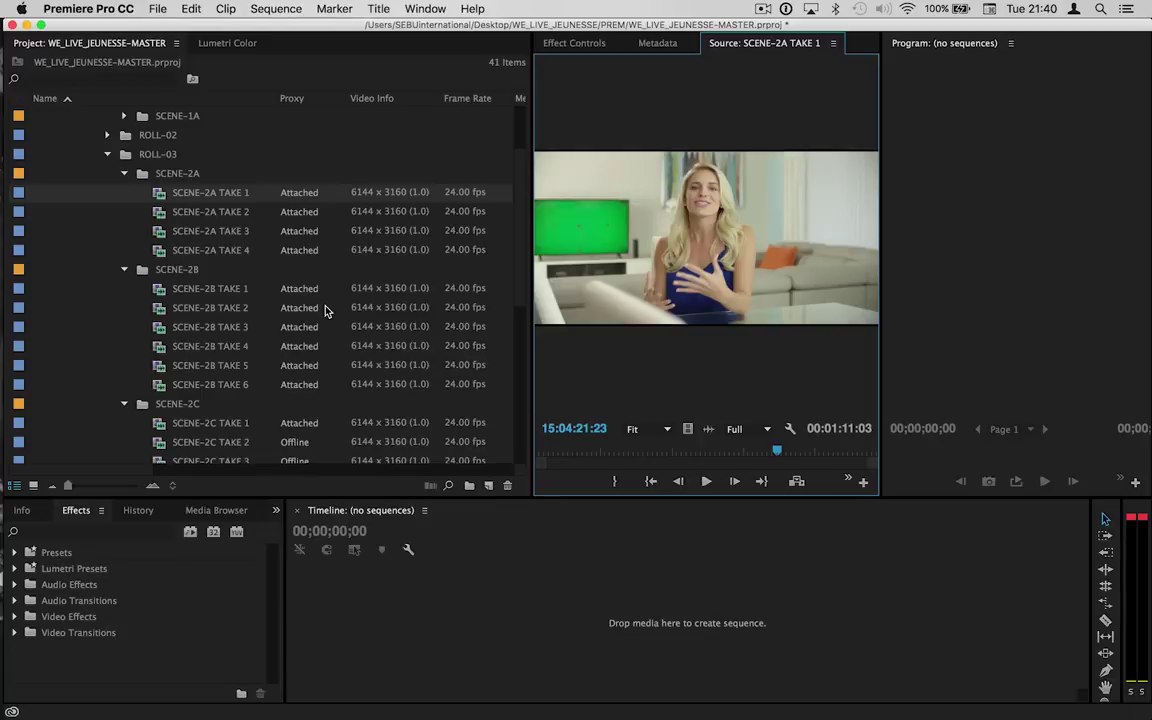